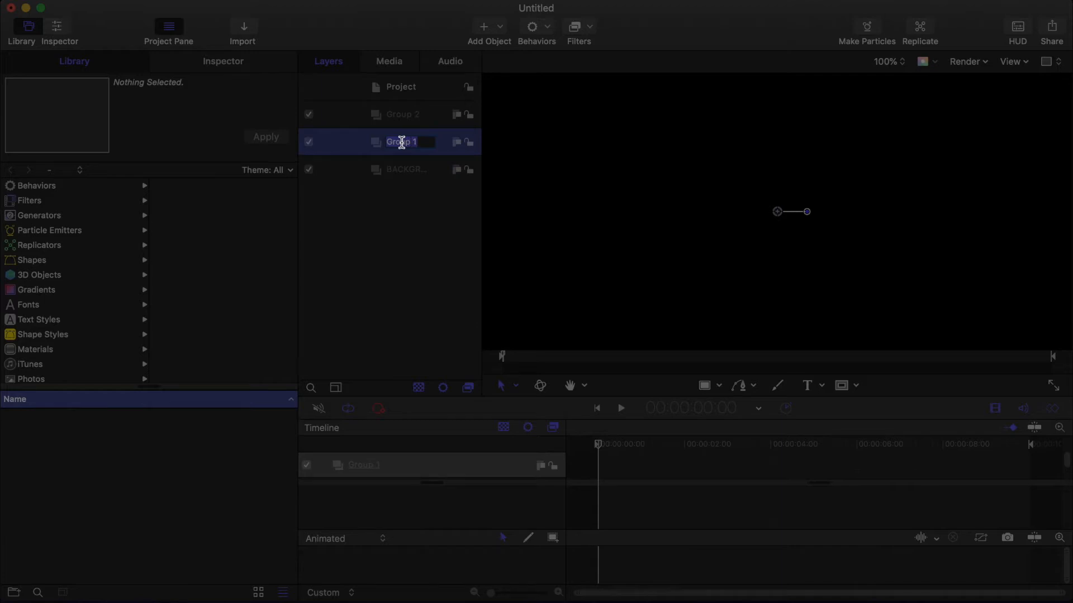
Step: Rename the top group as TITLE
double_click(403, 115)
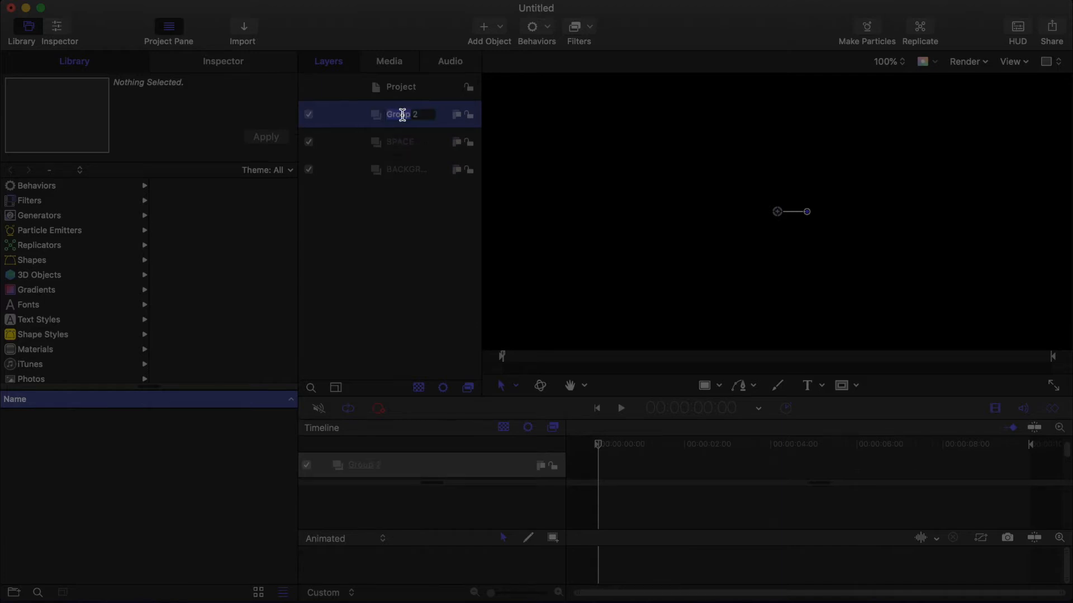
left_click_drag(401, 115, 417, 114)
type("TITLE")
key("Return")
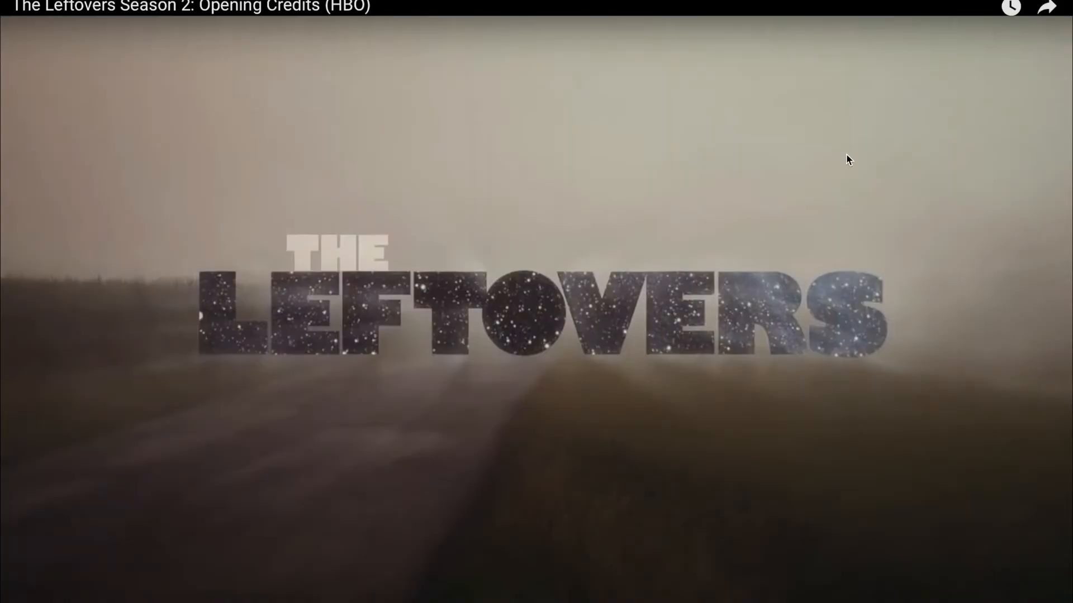
Step: Switch to the web browser and search Google for FOGGY FIELD images
key("Escape")
left_click(670, 12)
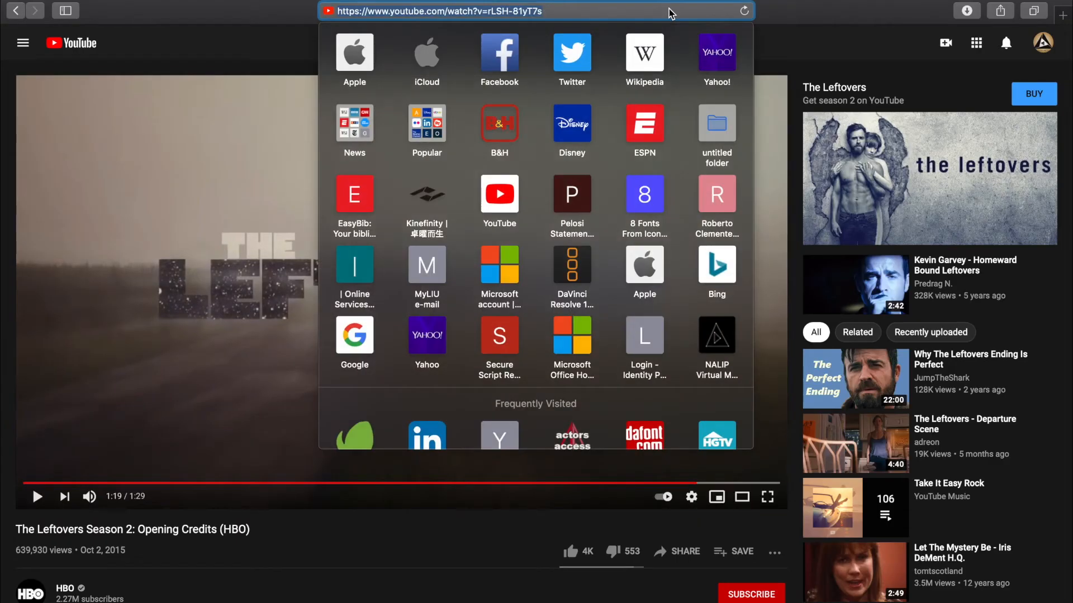
type("FOGGY FIELD")
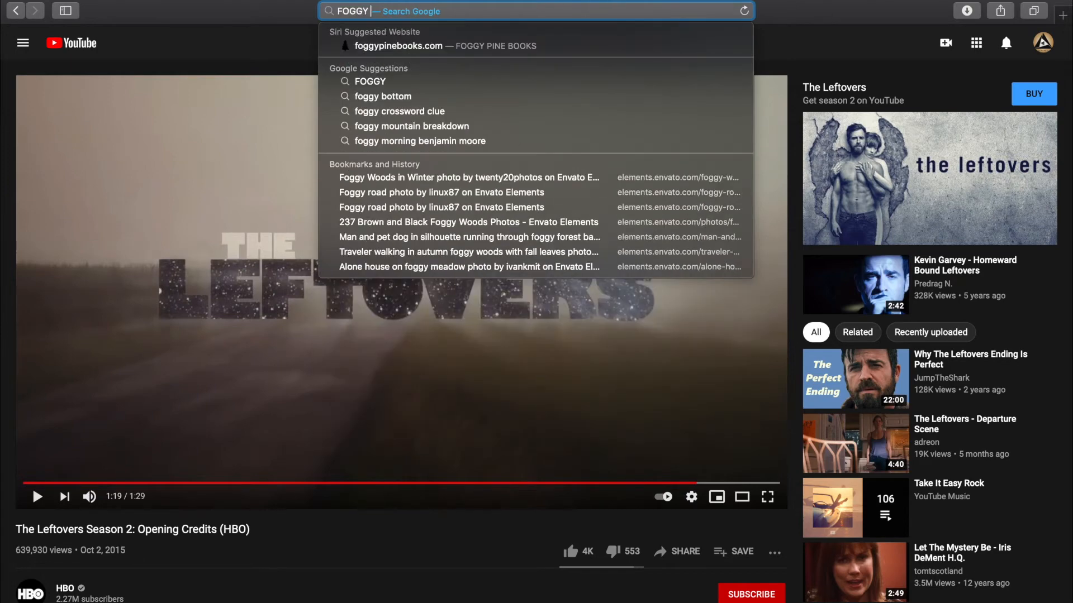
key("Return")
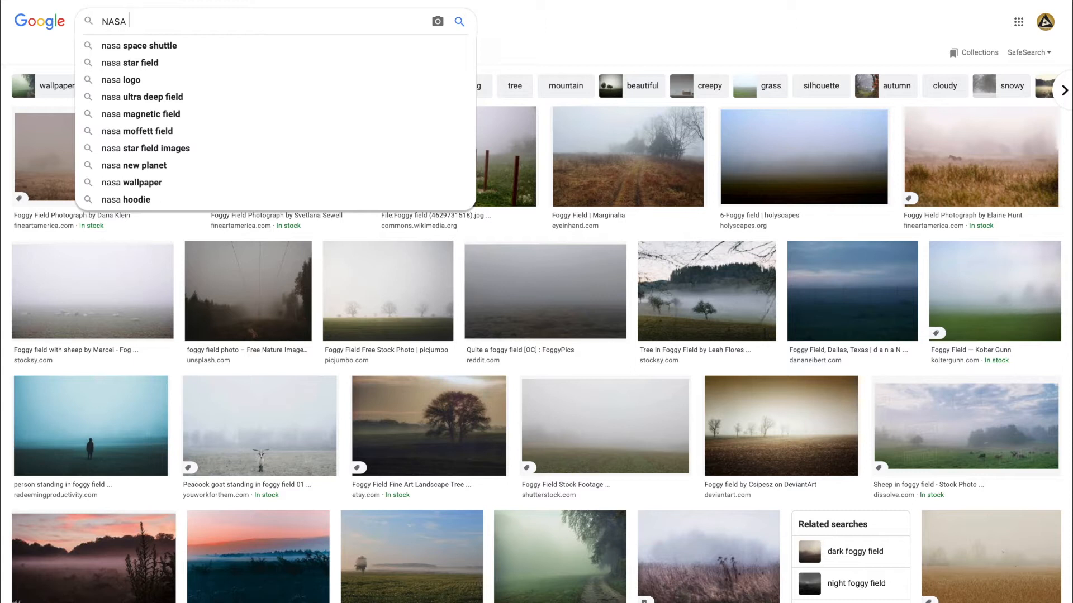
Step: Search for NASA VIDEO and open one of the results
type("VIDEO CATALOG")
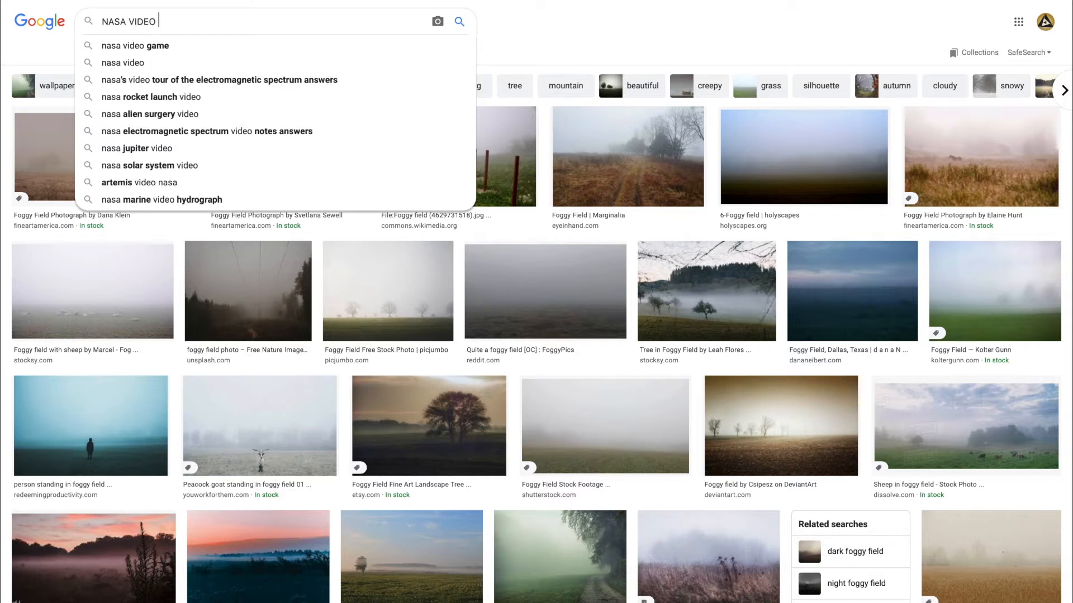
key("Return")
left_click(213, 115)
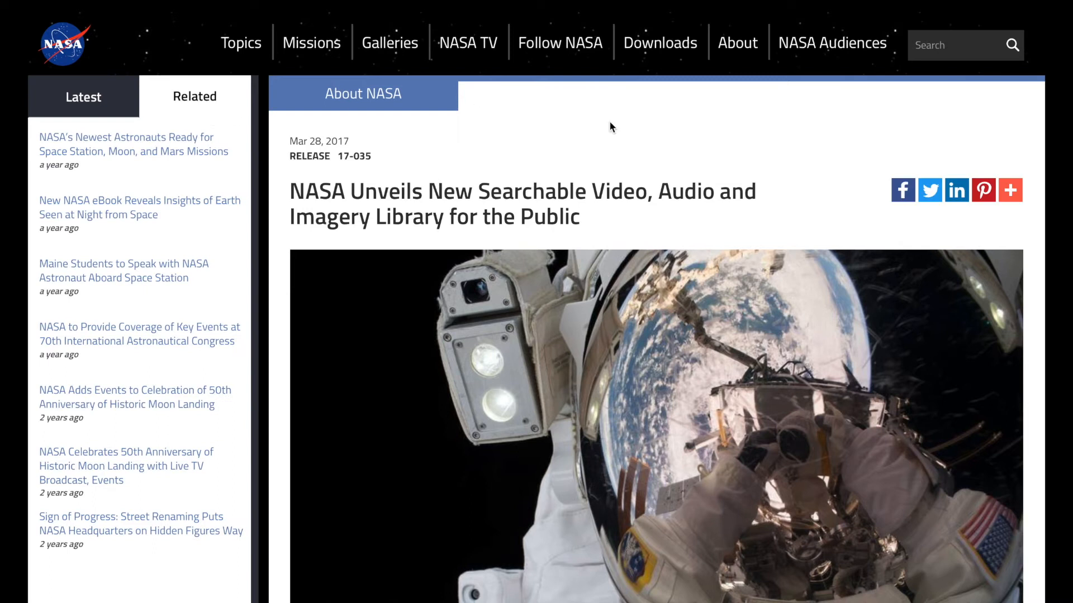
Step: Search the NASA site for MILKYWAY and show only the image results
left_click(968, 47)
type("MILKYW")
key("Return")
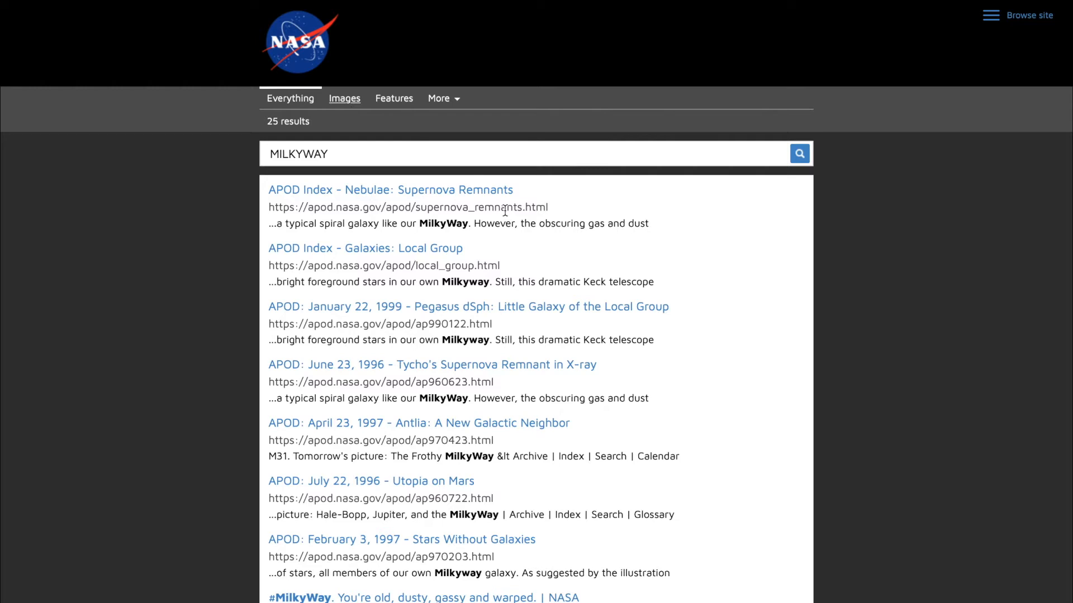
left_click(345, 98)
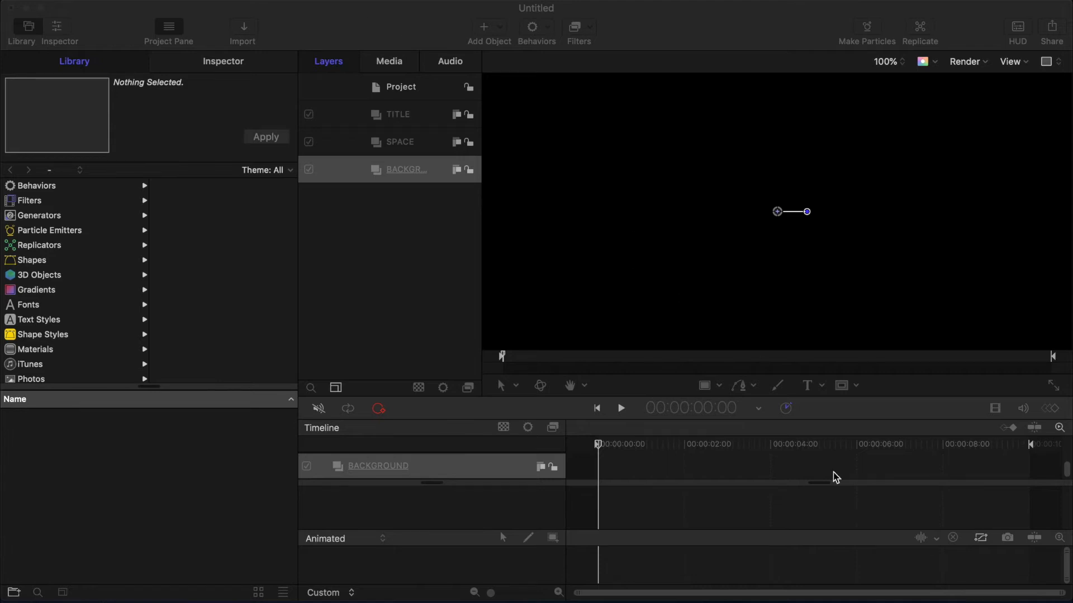
Step: Import the downloaded Milky Way image into the SPACE group
left_click(908, 595)
left_click_drag(910, 584, 405, 144)
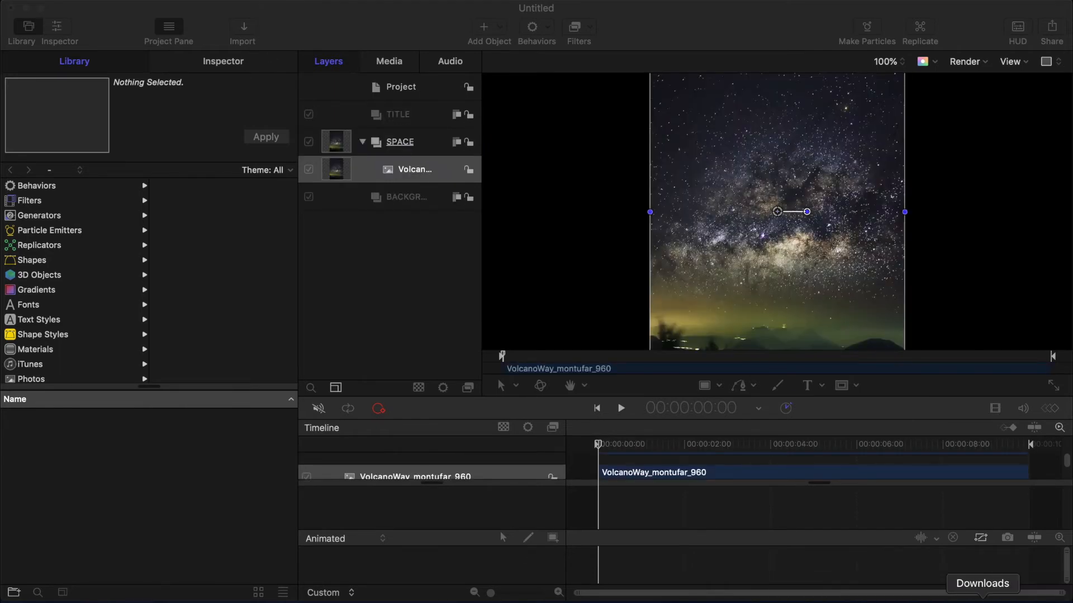
Step: Add the uneven-road fog image from the Downloads folder into the BACKGROUND group
left_click(982, 599)
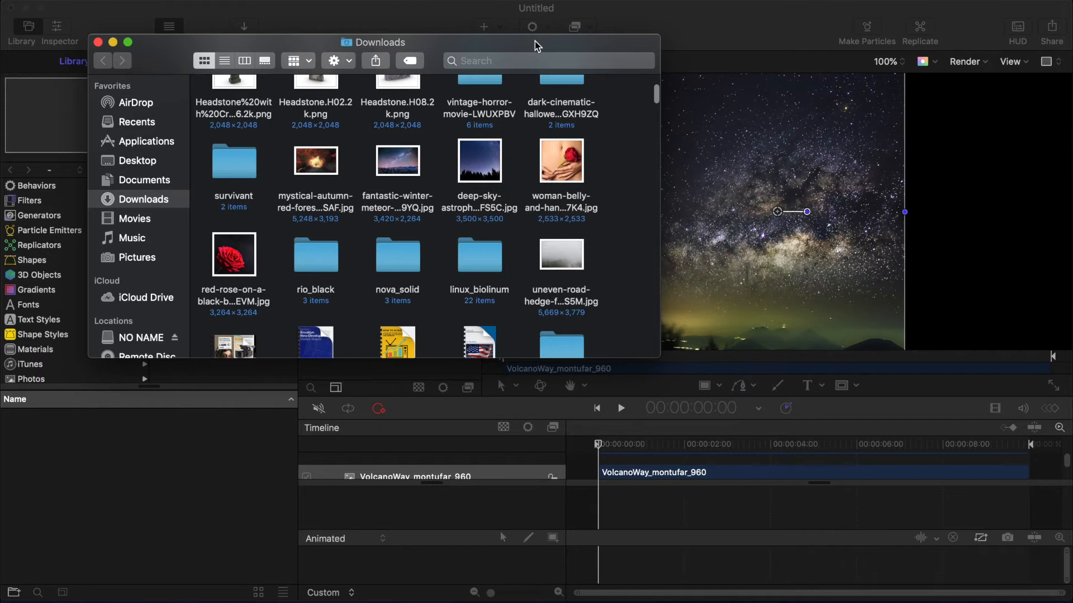
left_click_drag(535, 45, 360, 293)
left_click(384, 506)
left_click_drag(384, 505, 397, 198)
Step: Set the canvas to fit the window and scale the foggy road image to 35%
left_click(885, 62)
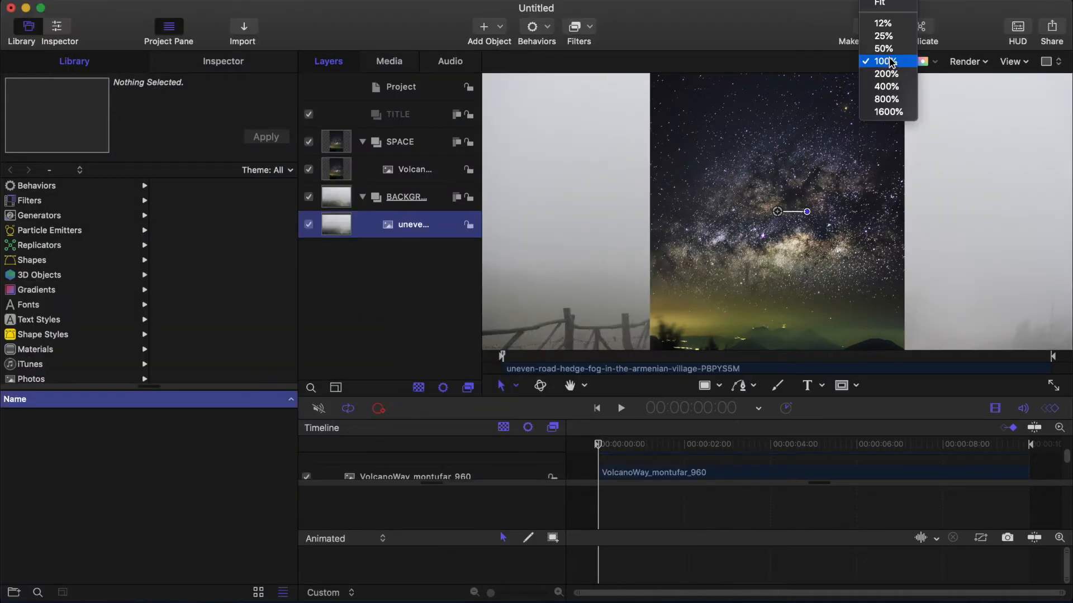
left_click(879, 5)
key("shift+v")
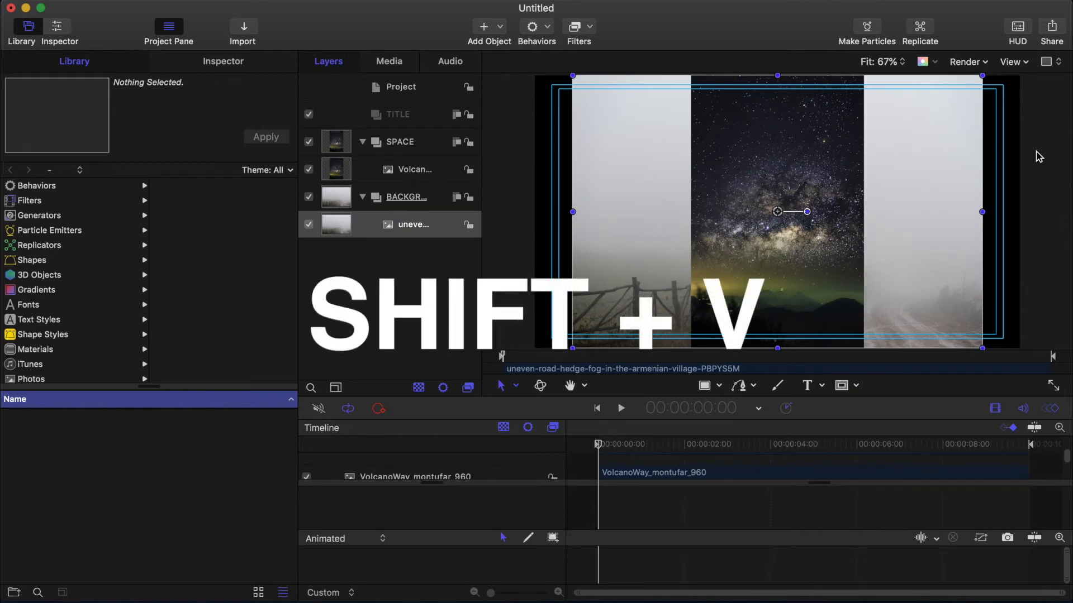
left_click(425, 224)
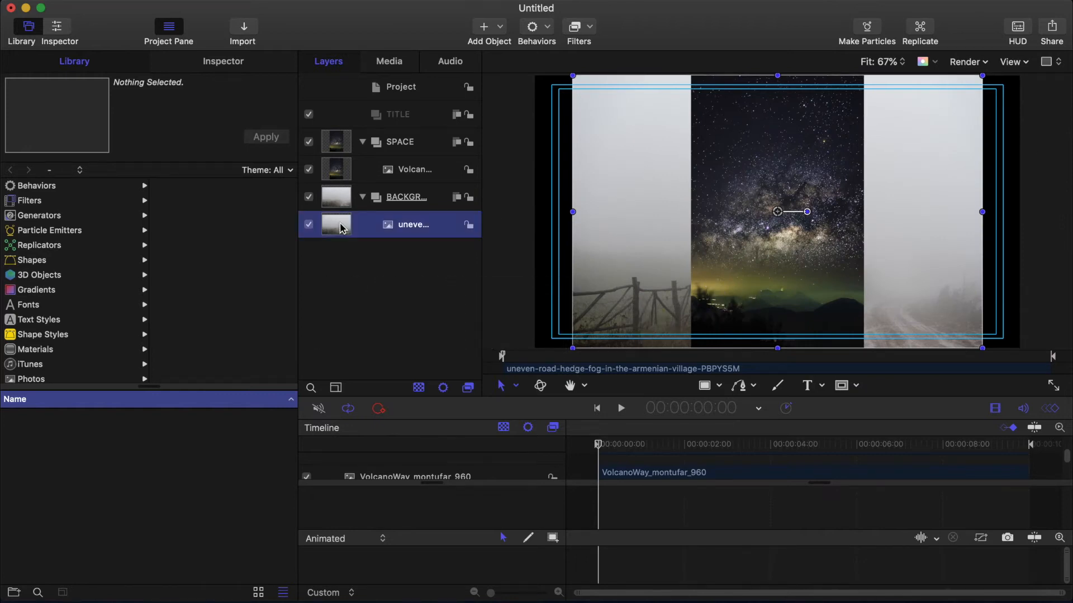
left_click(223, 63)
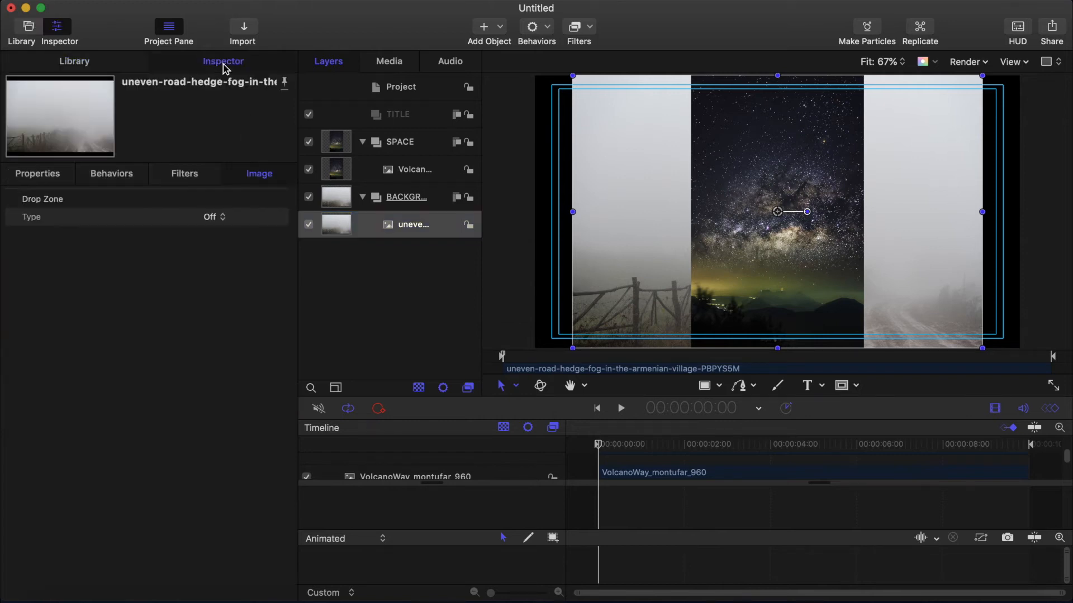
left_click(44, 180)
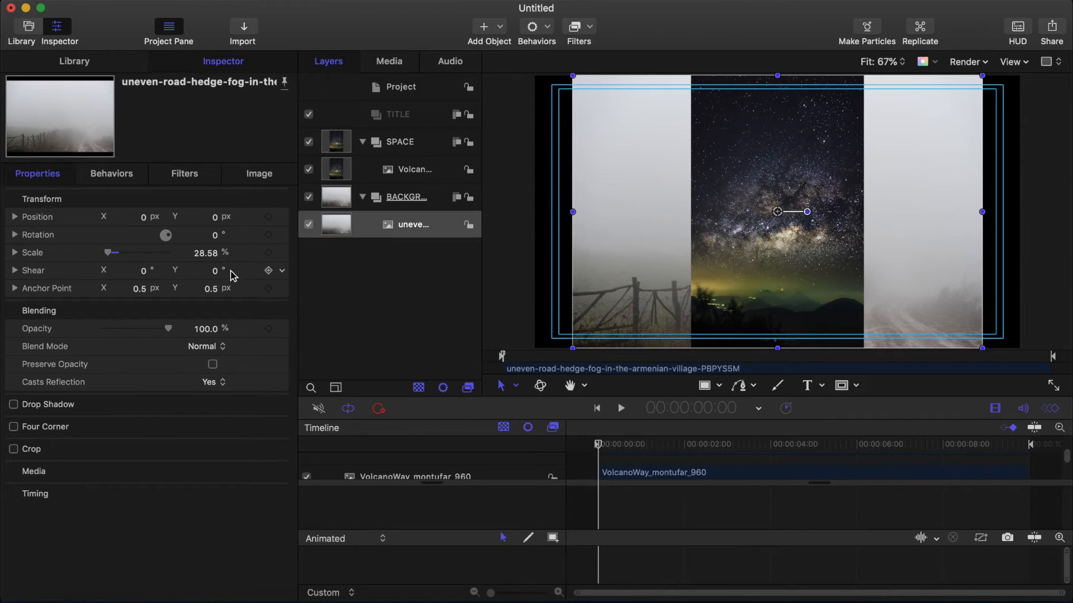
left_click(206, 253)
type("35")
key("Return")
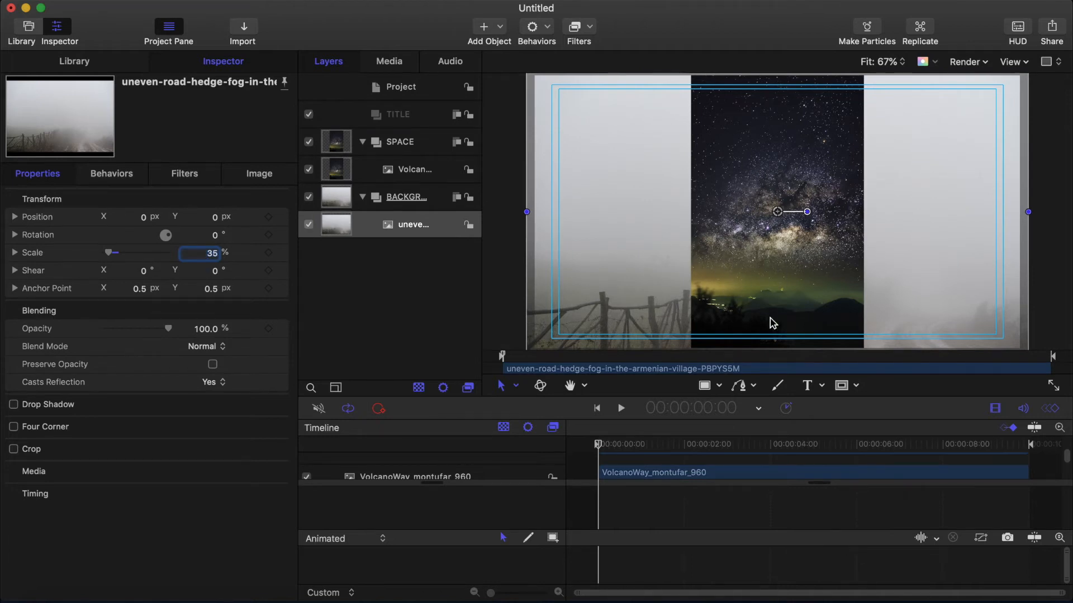
Step: Scale the Milky Way image layer to 150%
left_click(347, 171)
left_click(212, 254)
type("1")
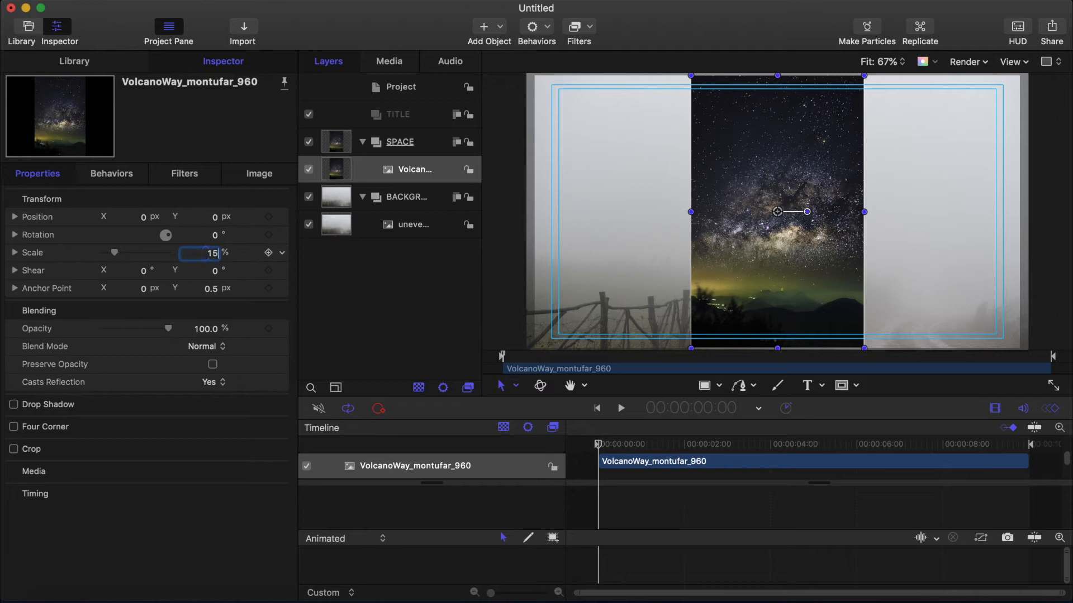
type("50")
key("Return")
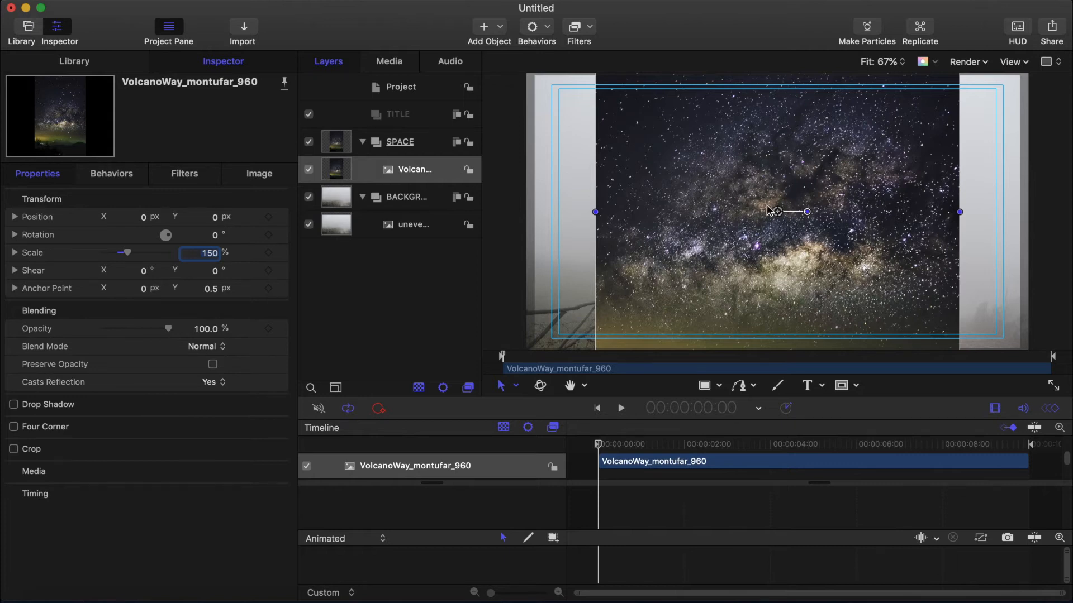
Step: Add a text layer reading The inside the TITLE group
left_click(423, 117)
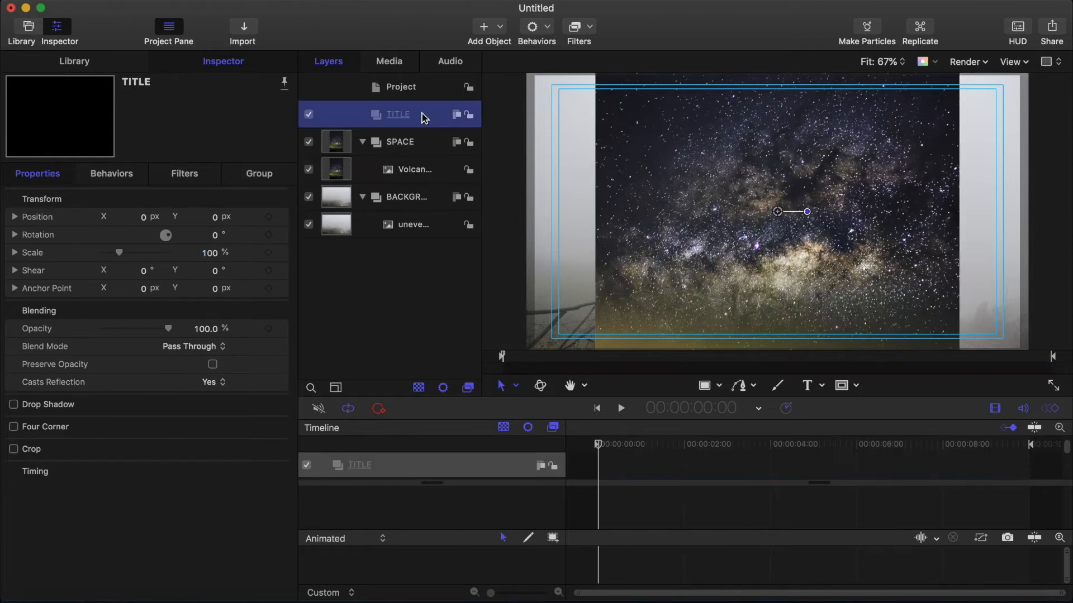
left_click(809, 387)
left_click(695, 216)
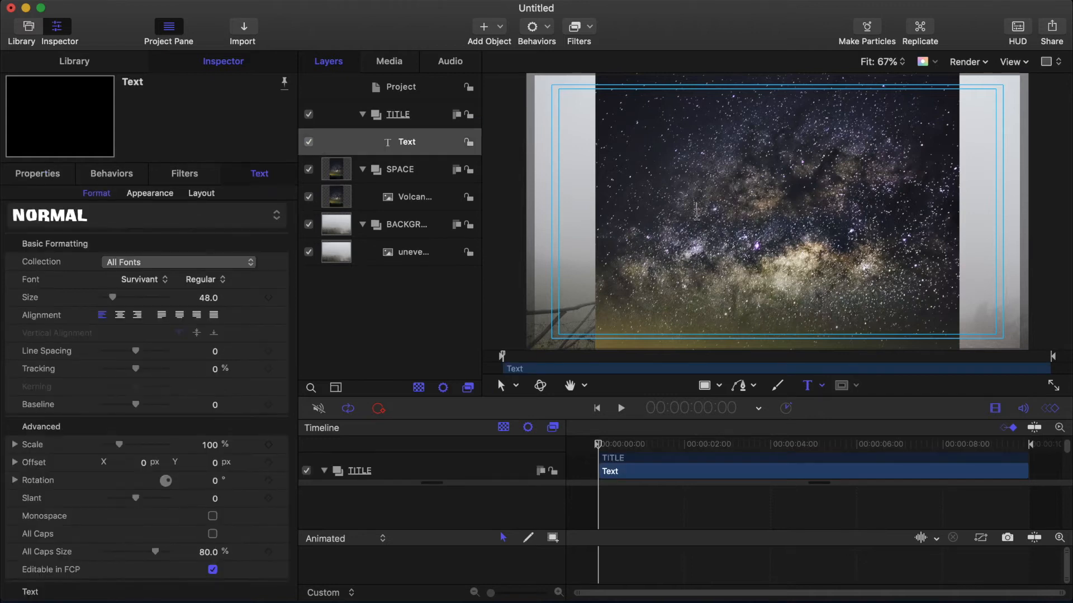
type("The")
key("Escape")
Step: Add a second text layer reading LEFTOVERS in the TITLE group
left_click(809, 390)
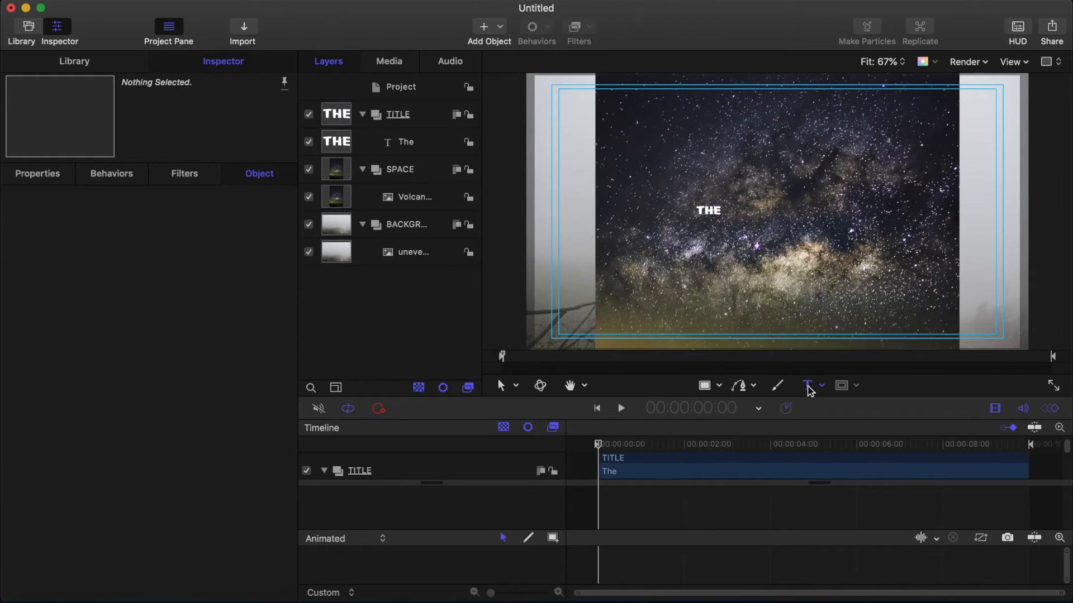
left_click(700, 228)
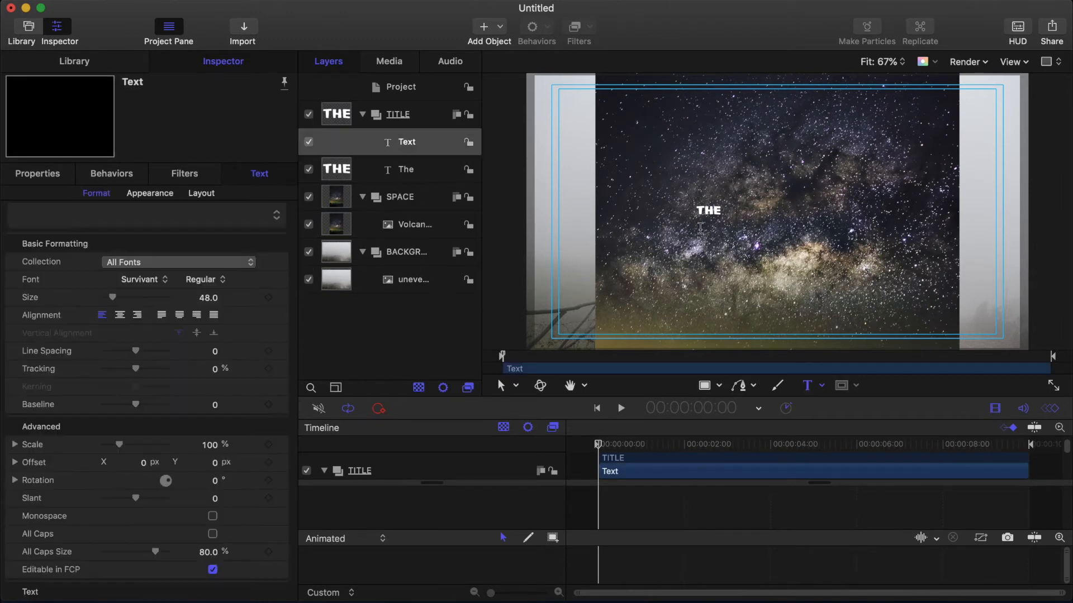
type("LEFTOVERS")
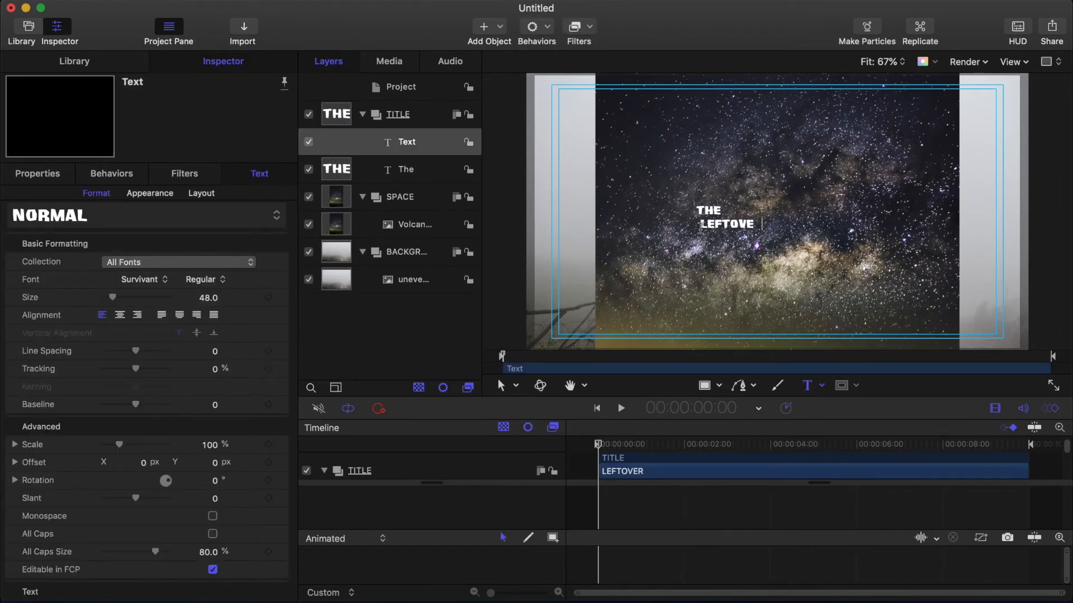
Step: Hide the SPACE group and select the LEFTOVERS text layer's transform properties
left_click(308, 197)
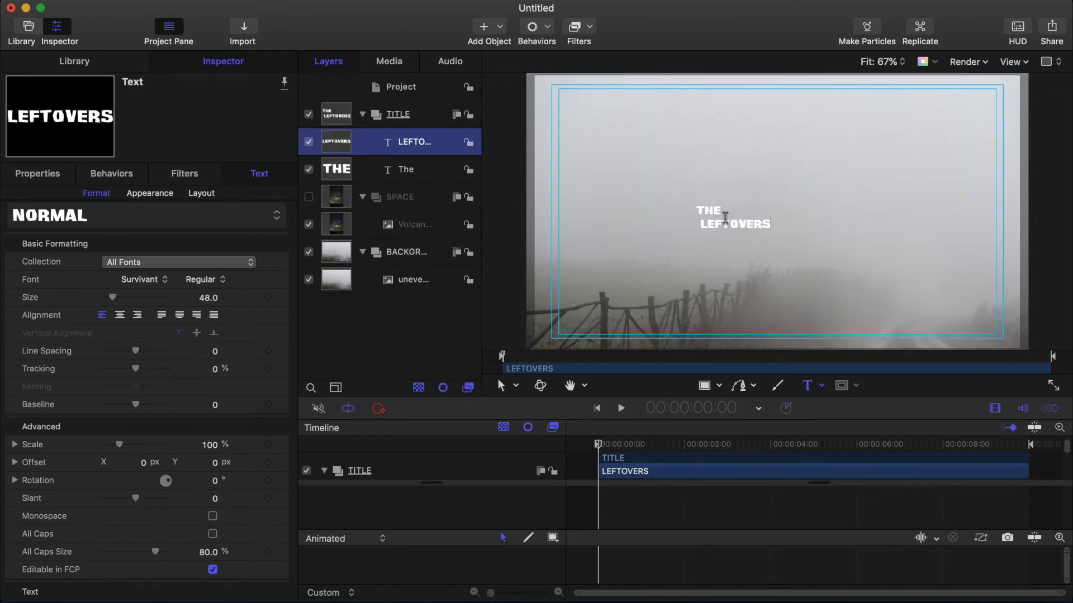
left_click(344, 173, "shift")
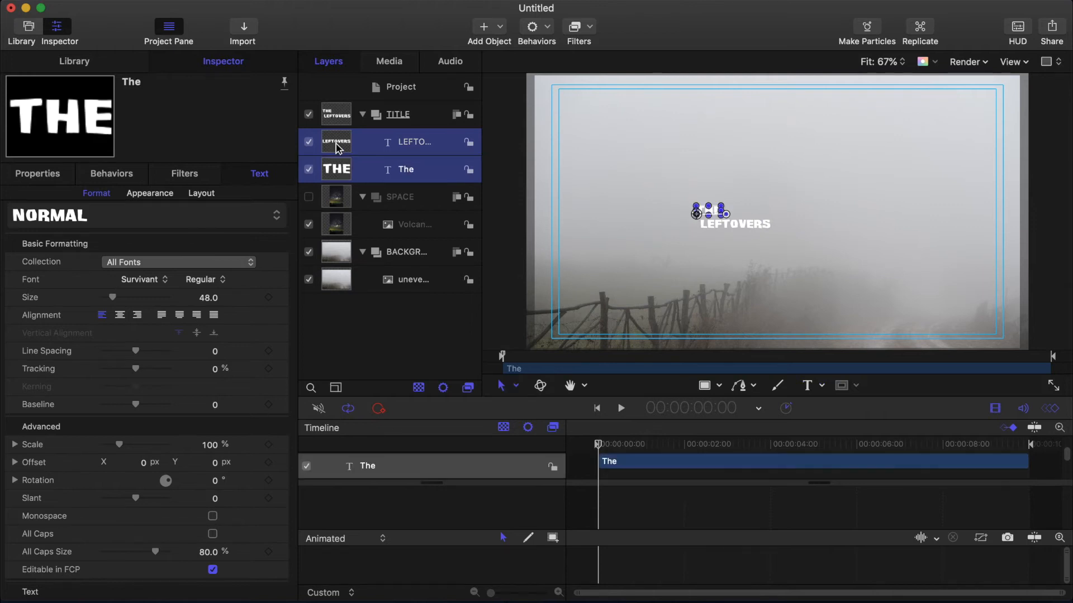
left_click(39, 176)
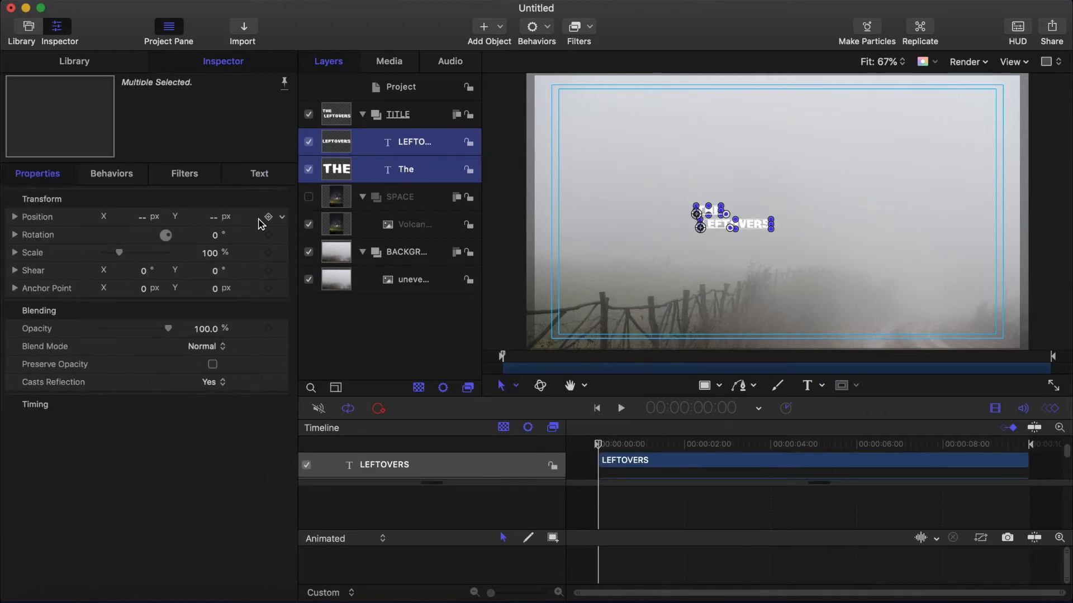
left_click(282, 199)
left_click(303, 207)
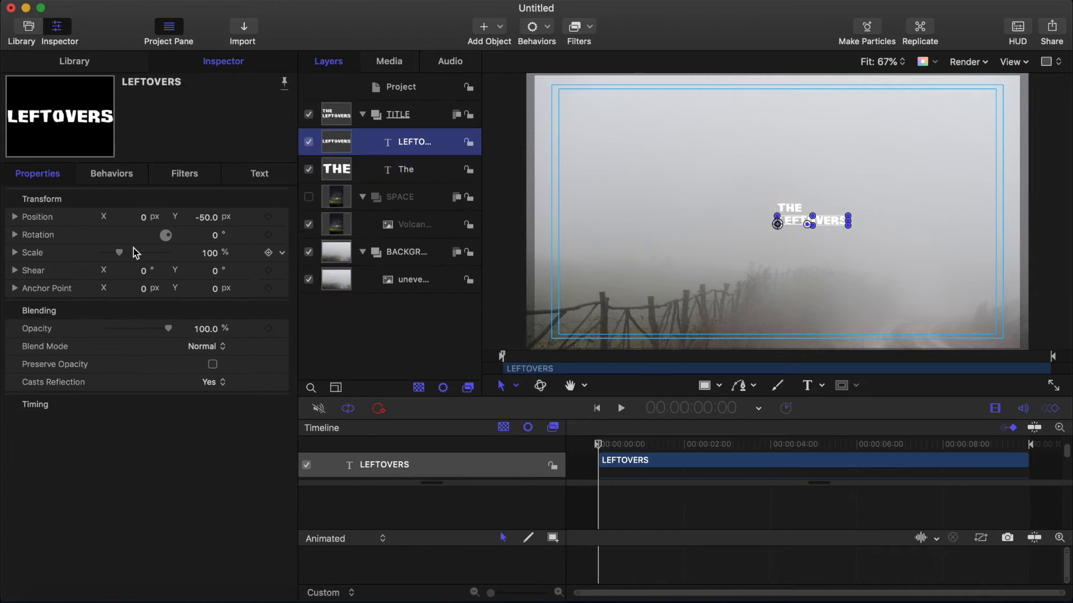
Step: Set the LEFTOVERS text size to 100
left_click(263, 178)
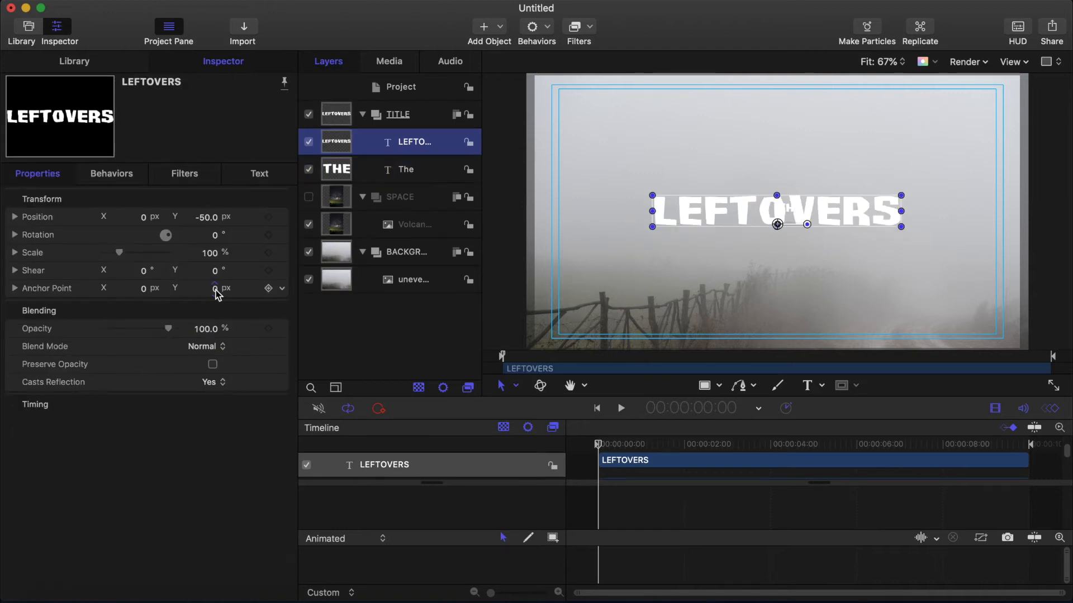
type("100")
key("Return")
Step: Set the THE text size to 75
left_click(345, 165)
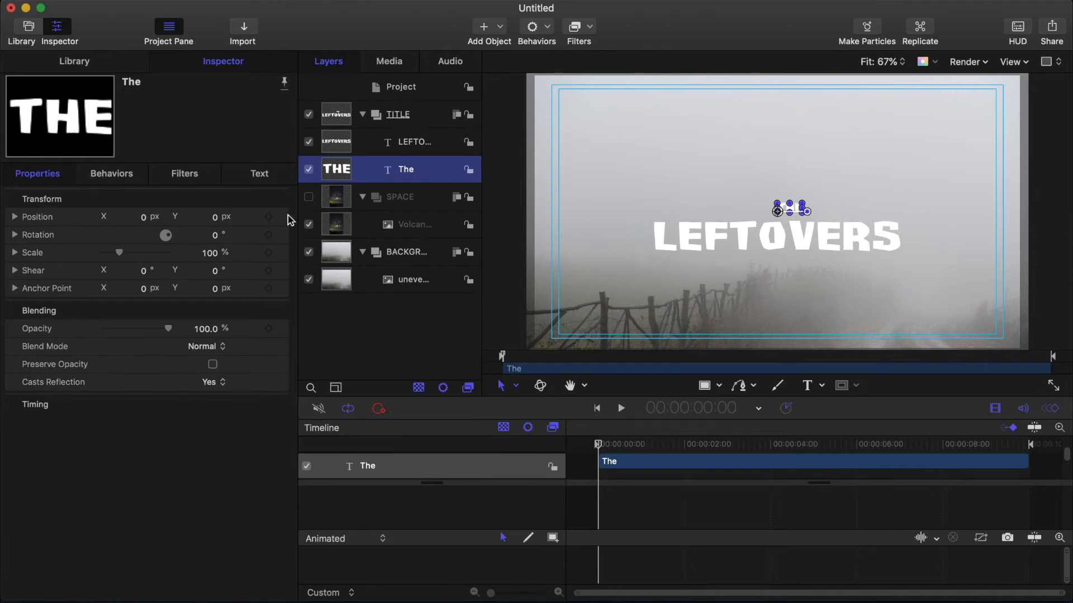
left_click(258, 175)
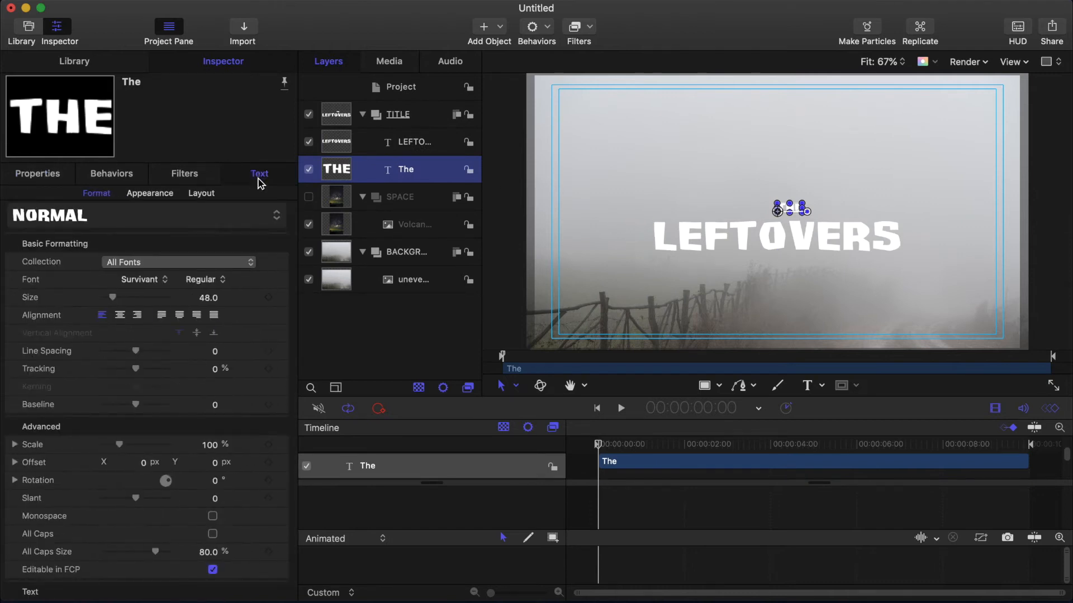
left_click(208, 298)
type("72")
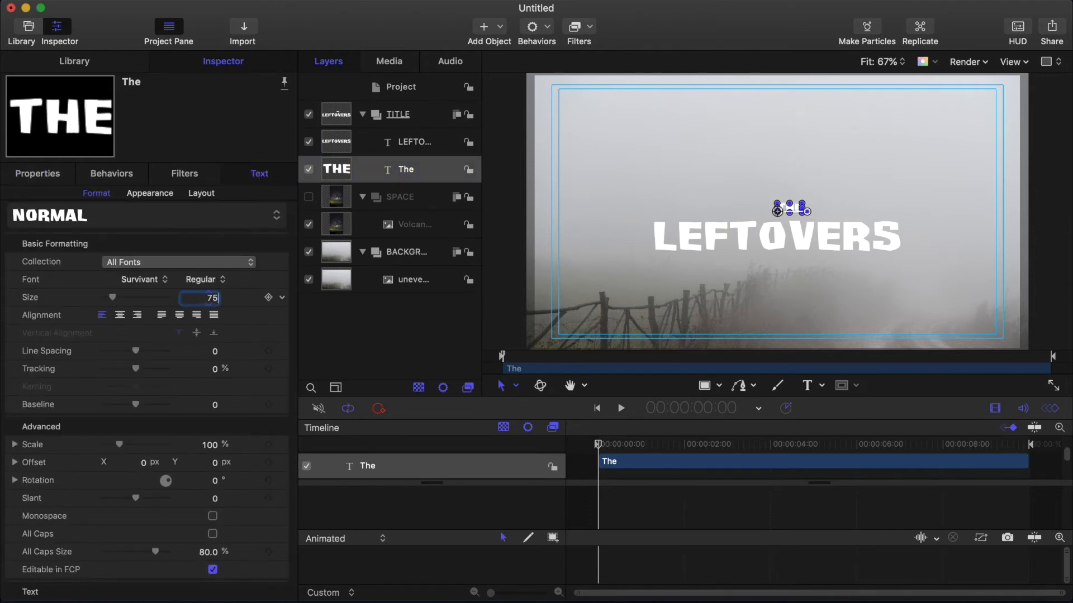
key("Return")
Step: Move THE to an X position of about -375 px and LEFTOVERS to a Y position of about -25 px
left_click(48, 174)
mouse_move(137, 217)
left_mouse_down()
mouse_move(72, 217)
mouse_move(147, 217)
left_mouse_up()
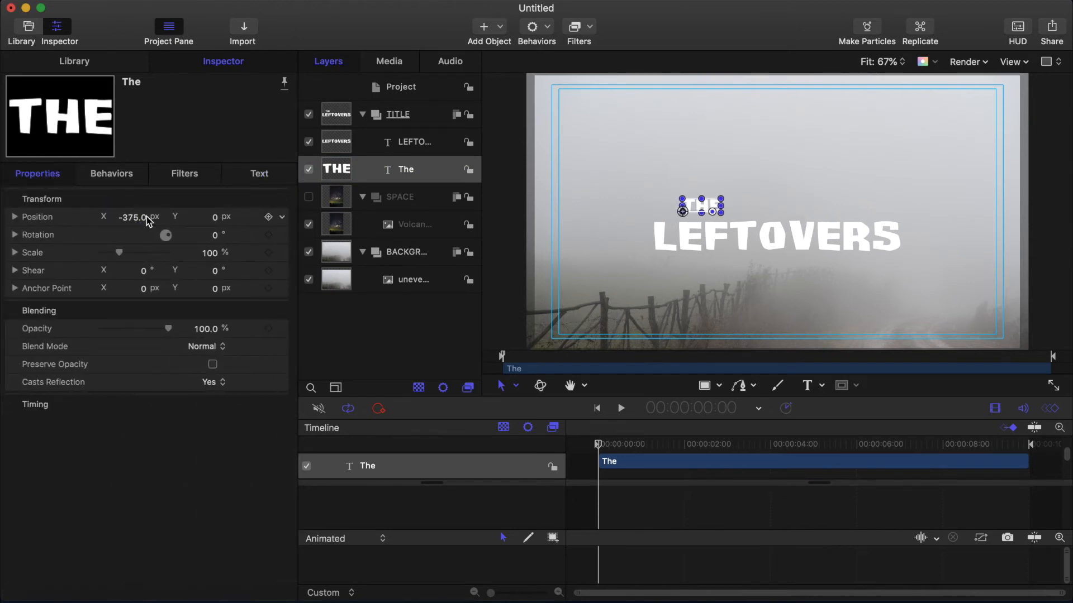
left_click(402, 142)
mouse_move(206, 217)
left_mouse_down()
mouse_move(196, 216)
mouse_move(207, 218)
left_mouse_up()
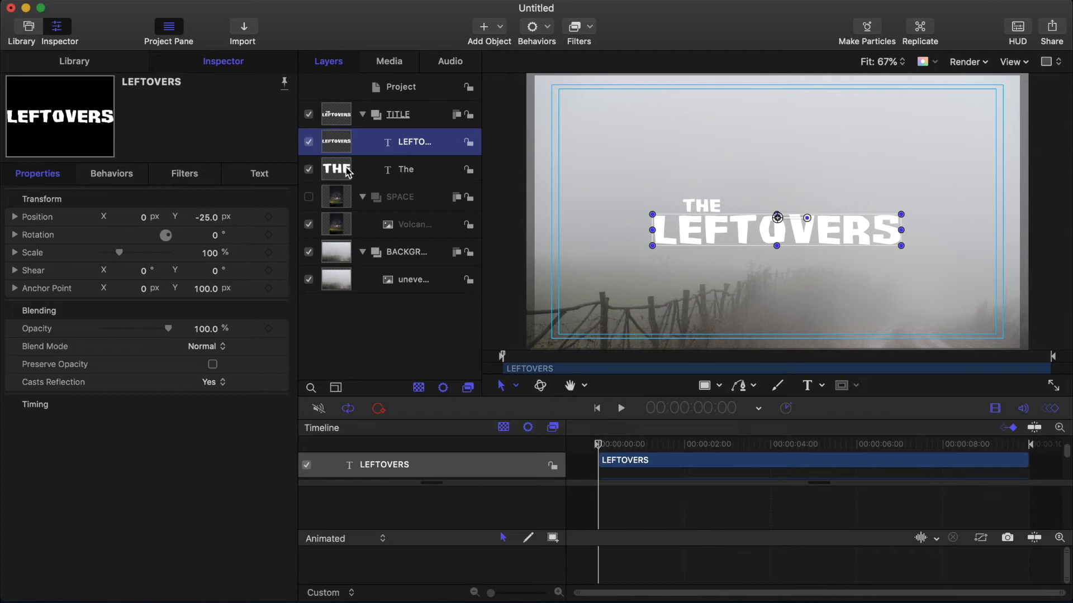
Step: Set both title text layers' font to Rio Black Personal Use and turn on All Caps for THE
left_click(347, 172)
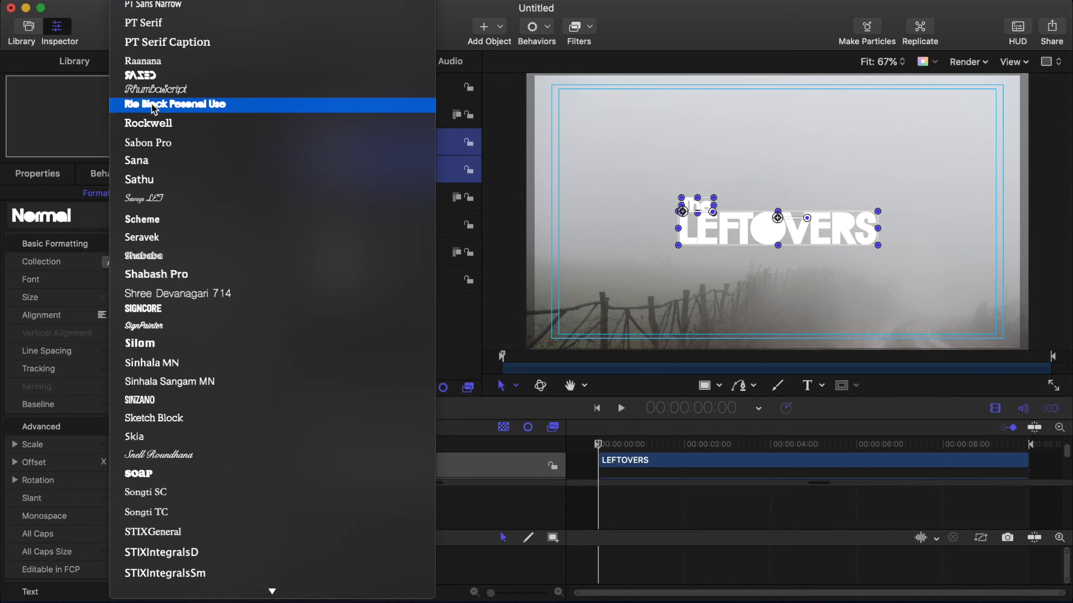
left_click(154, 106)
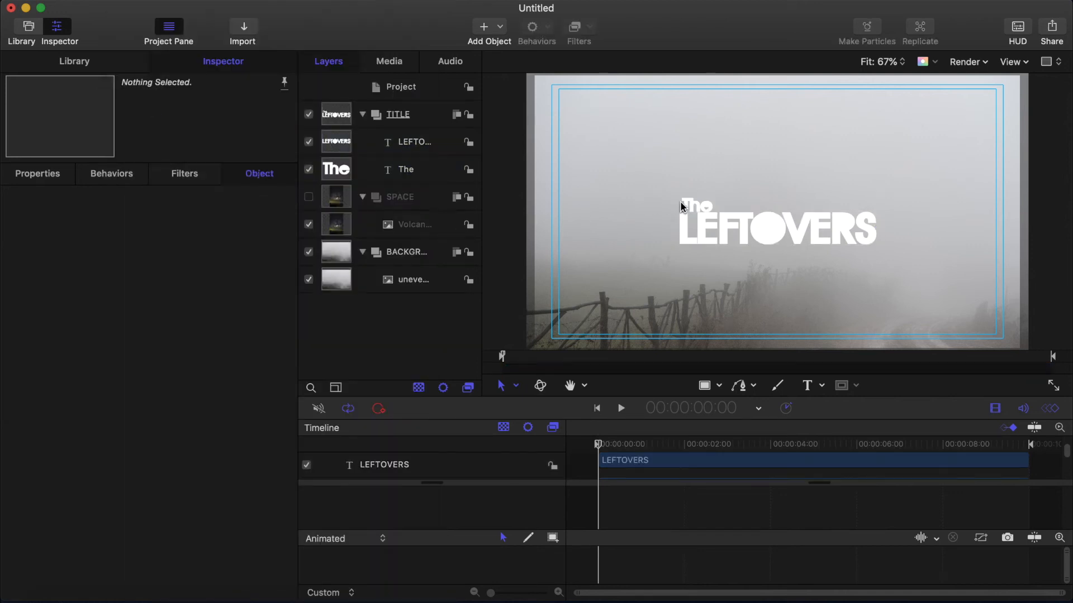
left_click(337, 176)
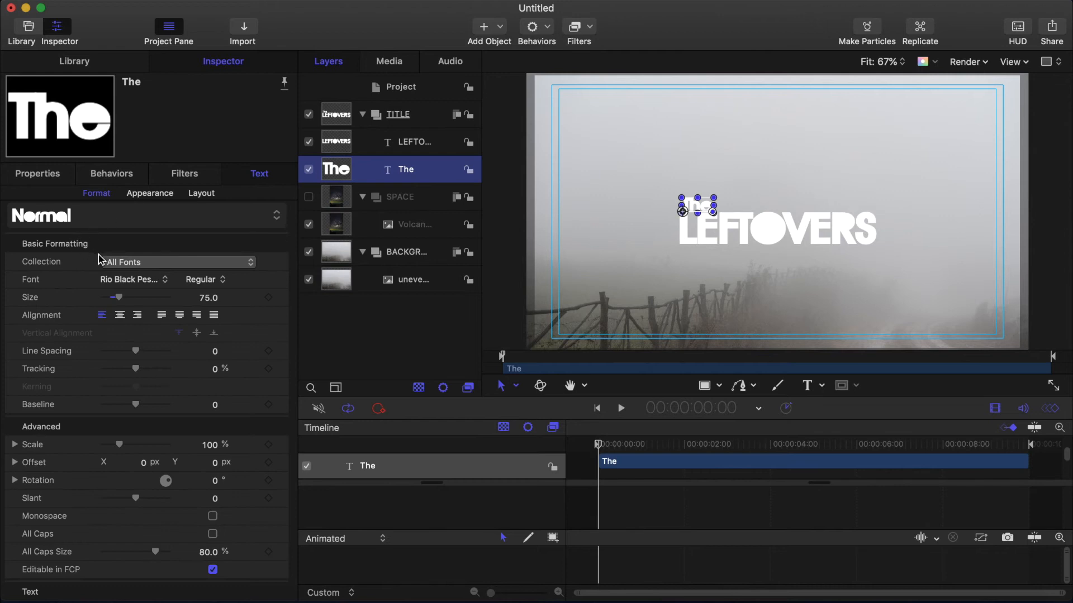
left_click(38, 173)
left_click_drag(132, 220, 179, 220)
left_click(260, 174)
scroll(163, 414, "down", 5)
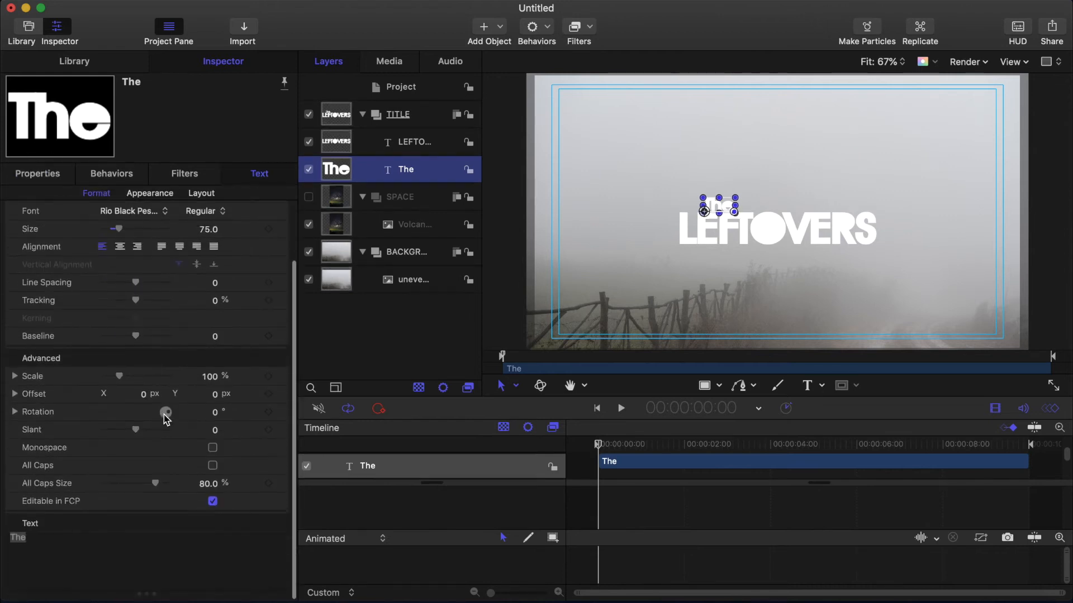
left_click(213, 467)
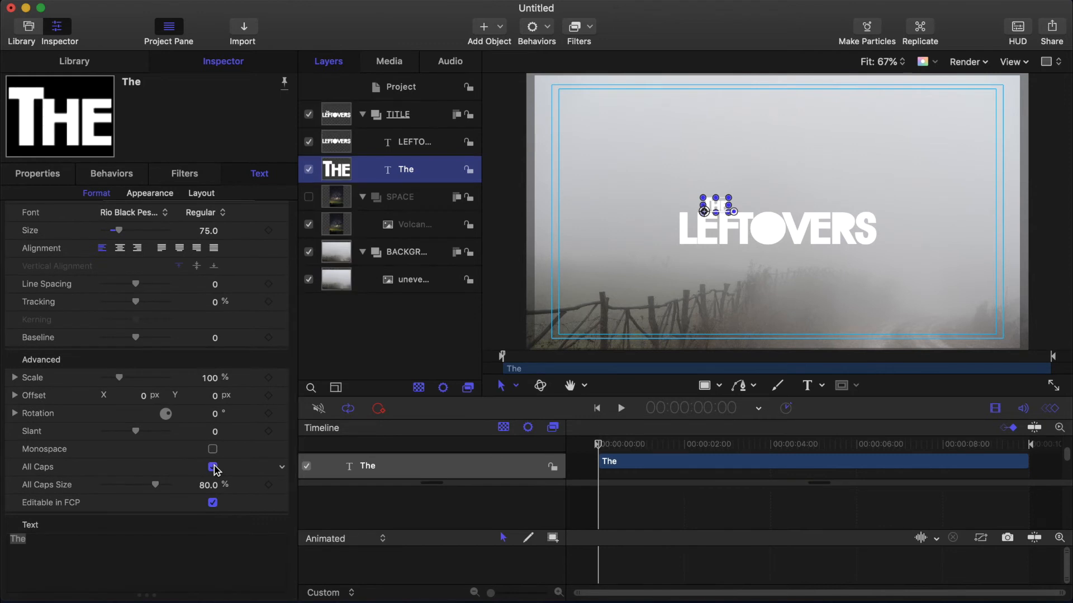
Step: Show the SPACE group and add an image mask to the Milky Way image, using the LEFTOVERS text as mask source
left_click(415, 338)
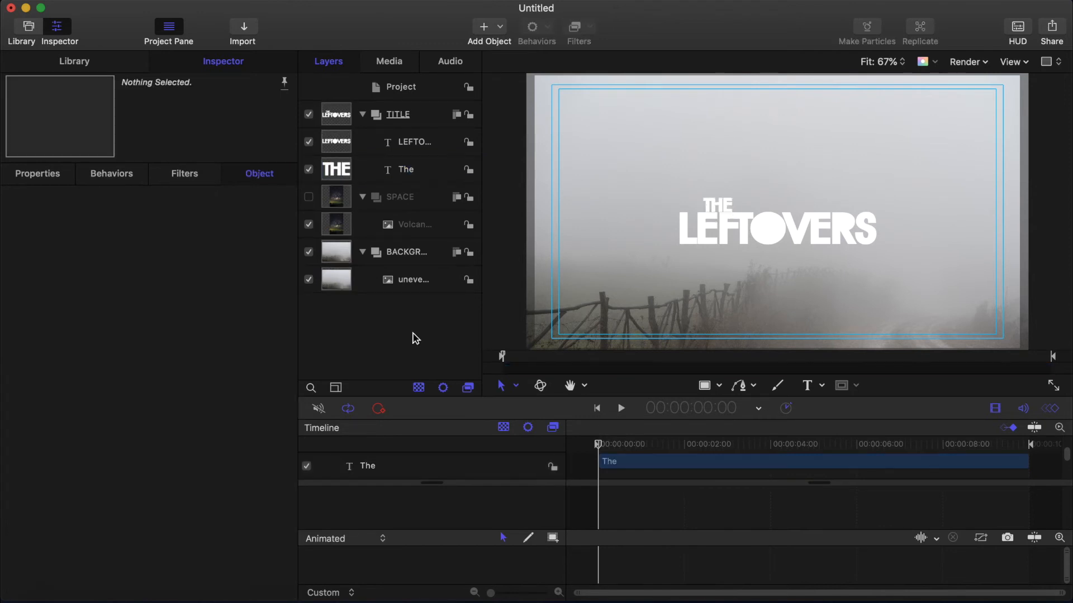
left_click(309, 198)
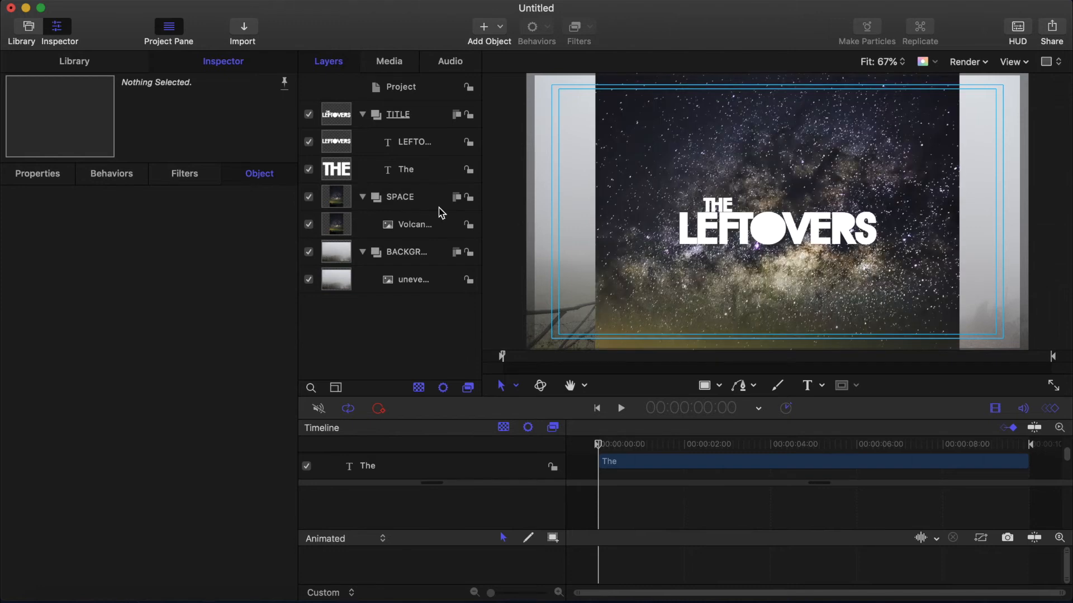
left_click(346, 227)
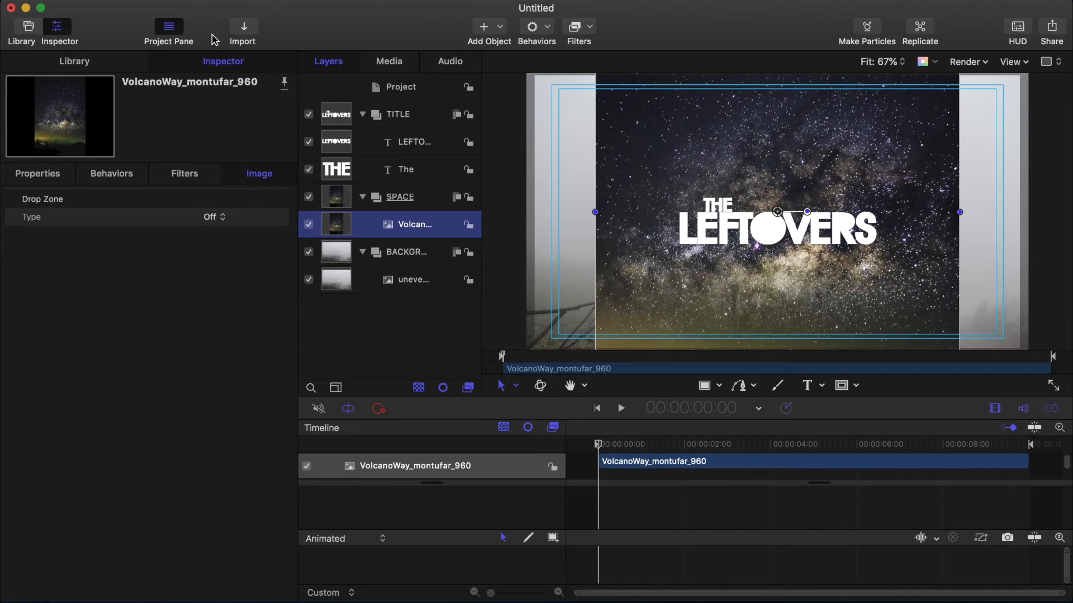
left_click(211, 2)
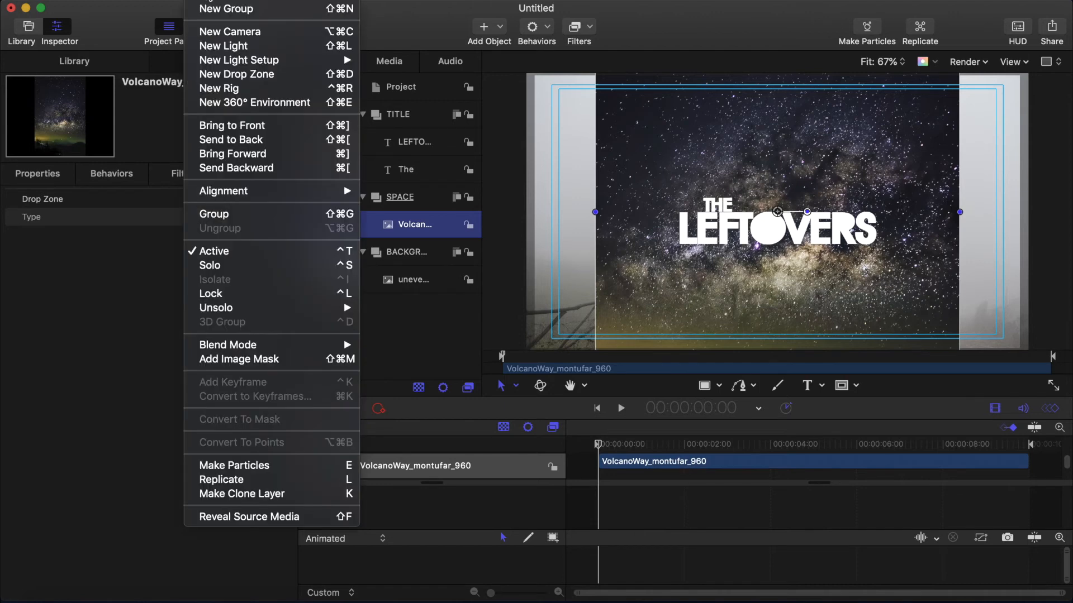
left_click(250, 360)
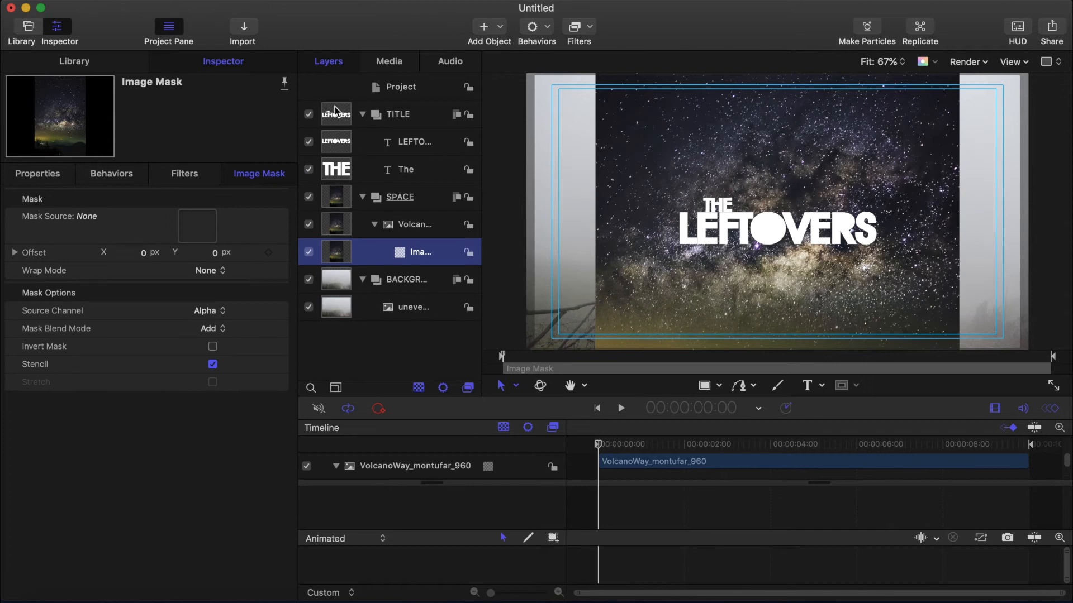
left_click_drag(331, 146, 195, 227)
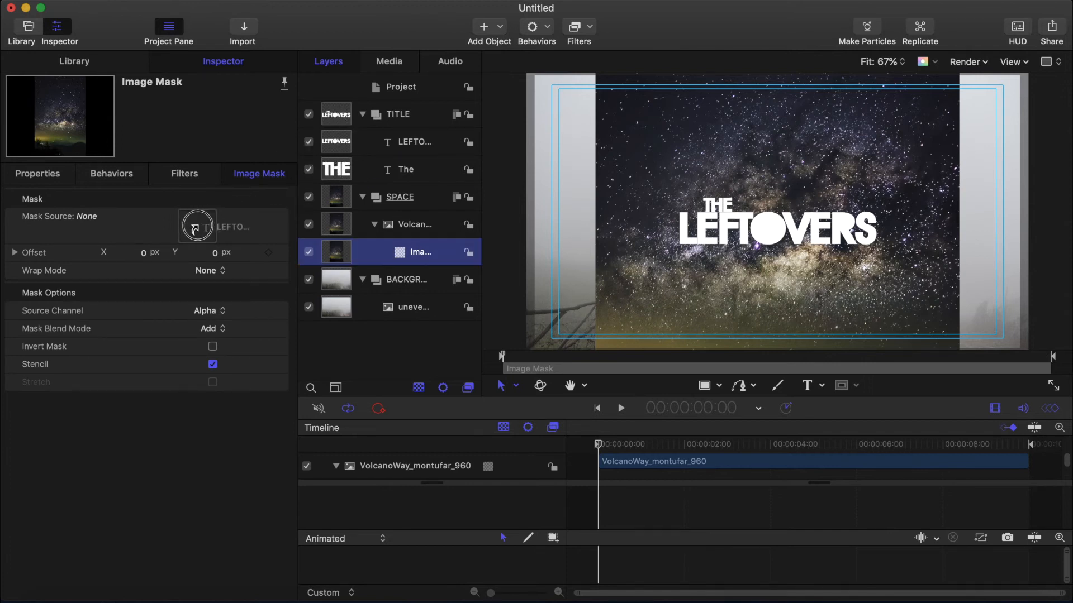
left_click_drag(196, 227, 199, 228)
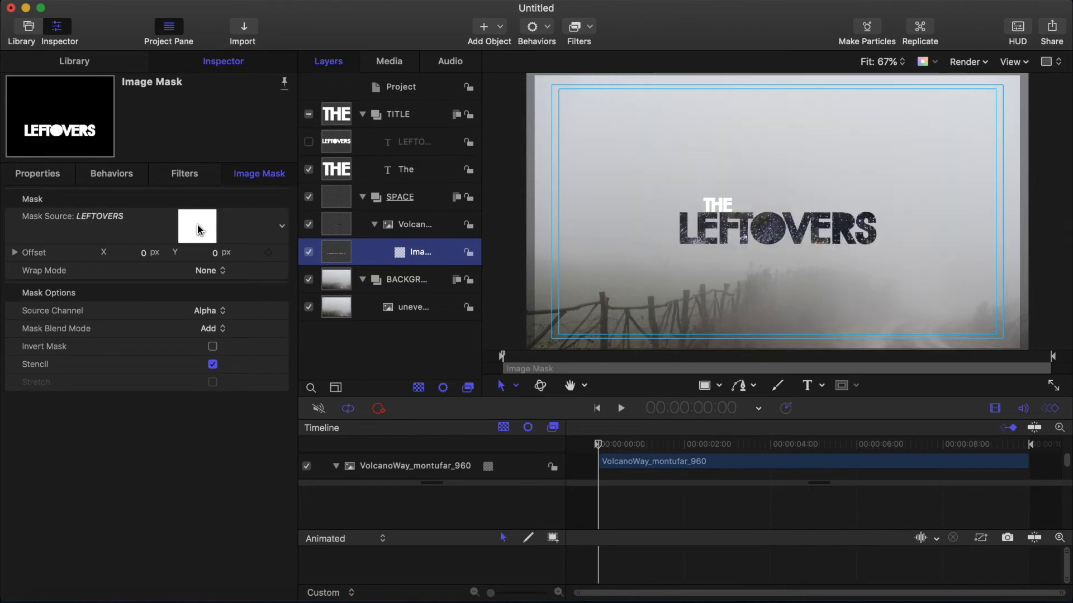
Step: Set the THE text layer's opacity to 75%
left_click(337, 173)
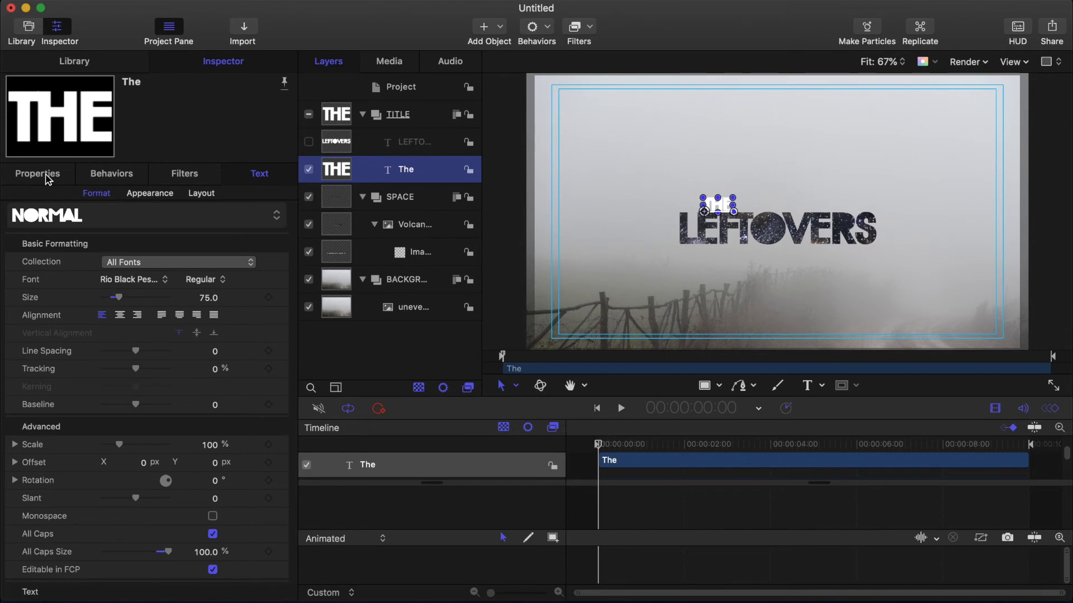
left_click(46, 175)
left_click(208, 329)
type("75")
key("Return")
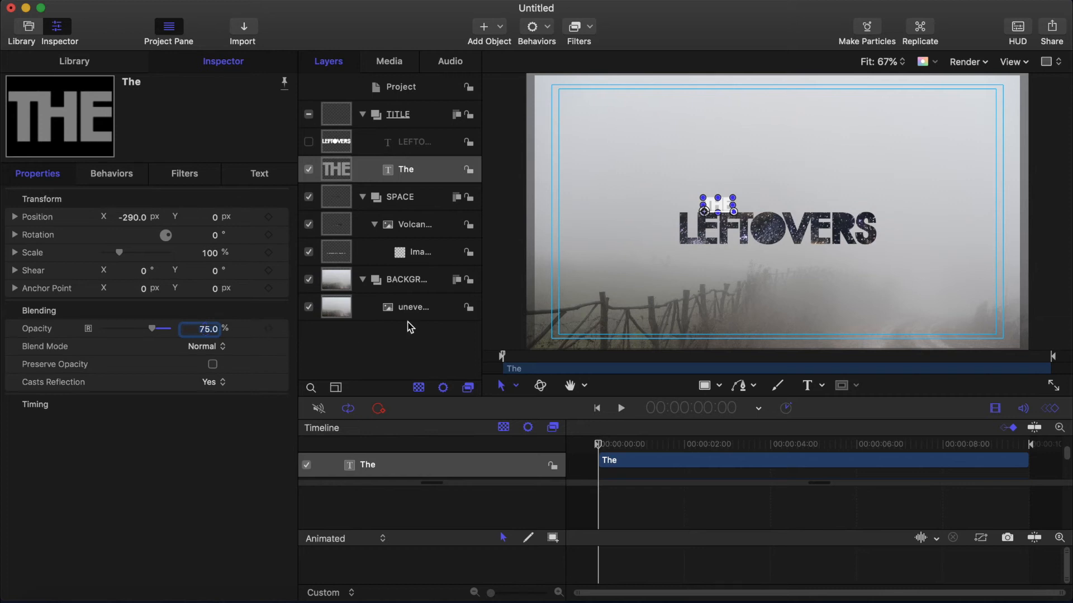
Step: Collapse the layer groups and add a camera at the start, switching the groups to 3D
left_click(362, 196)
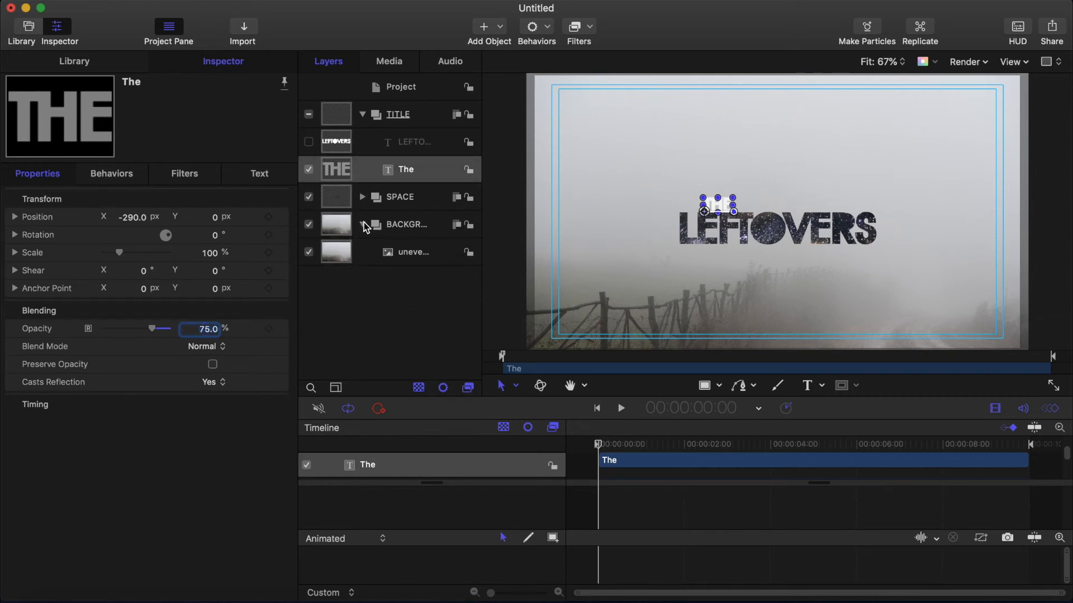
left_click(361, 224)
left_click(362, 114)
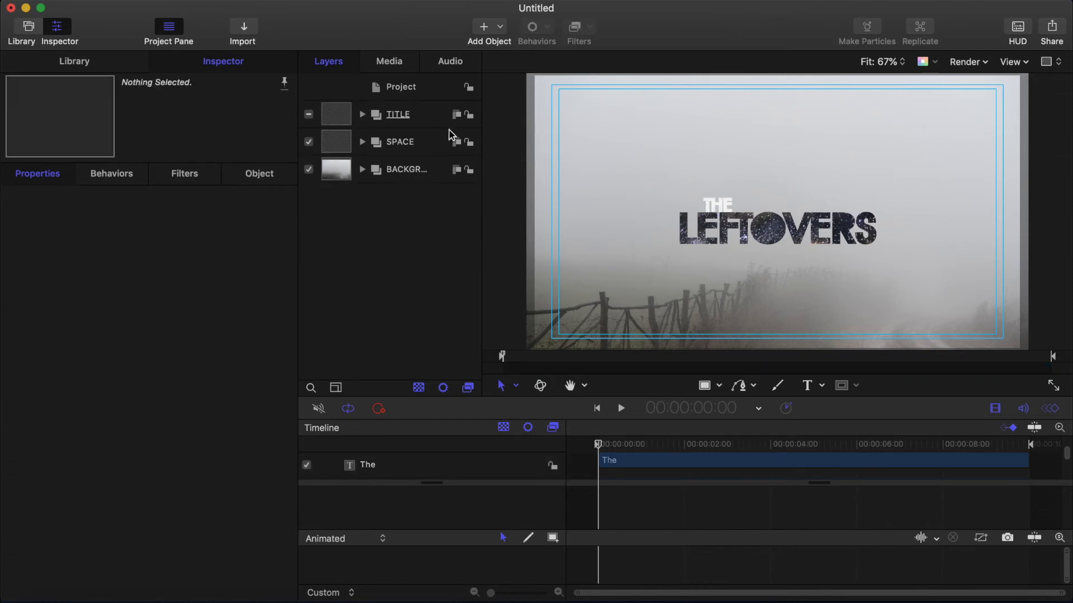
left_click(597, 445)
left_click(483, 27)
left_click(520, 70)
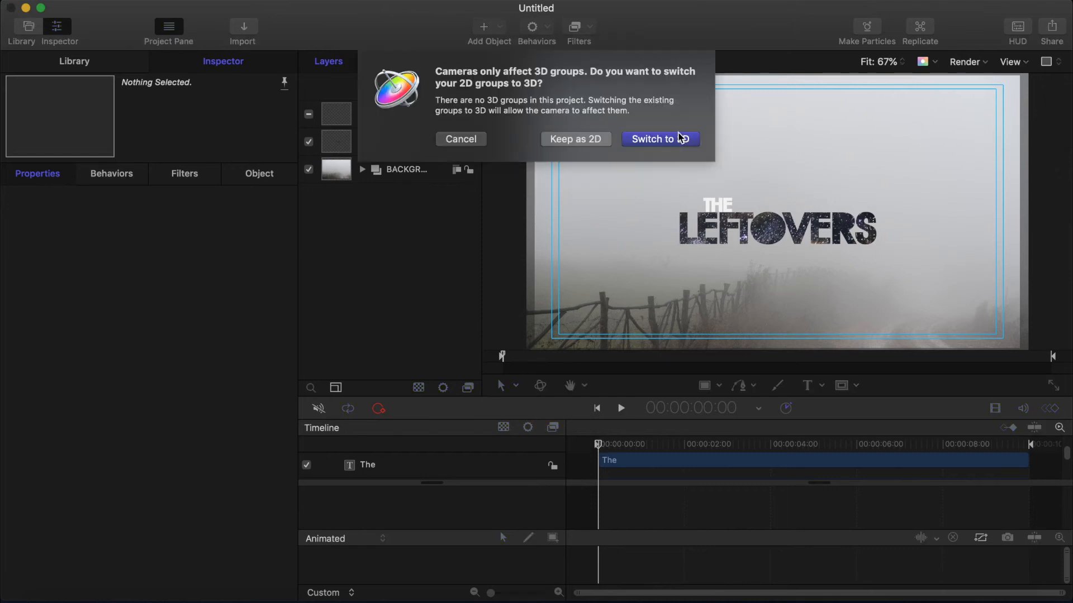
left_click(676, 138)
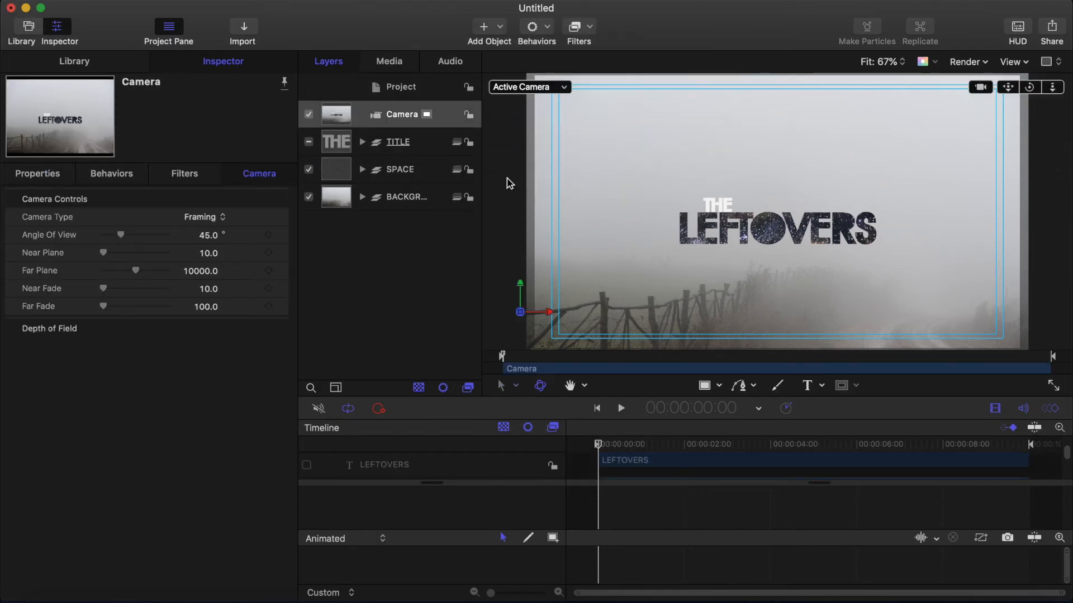
Step: Lock the BACKGROUND group and, with recording on, dolly the camera at the start and at 5 seconds
left_click(458, 197)
left_click(469, 198)
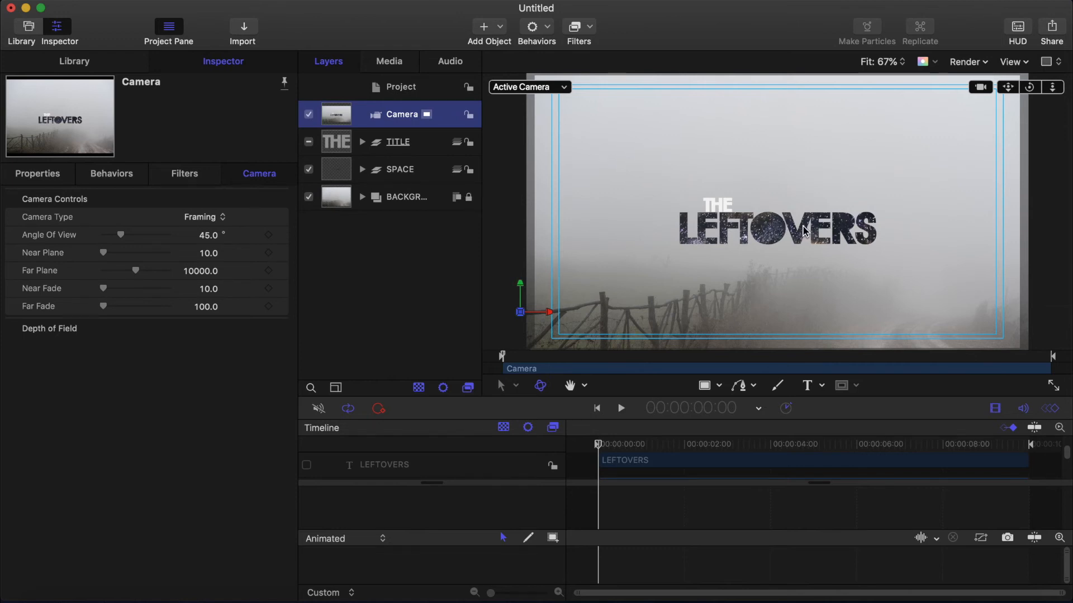
left_click(380, 410)
left_click_drag(1053, 87, 1069, 87)
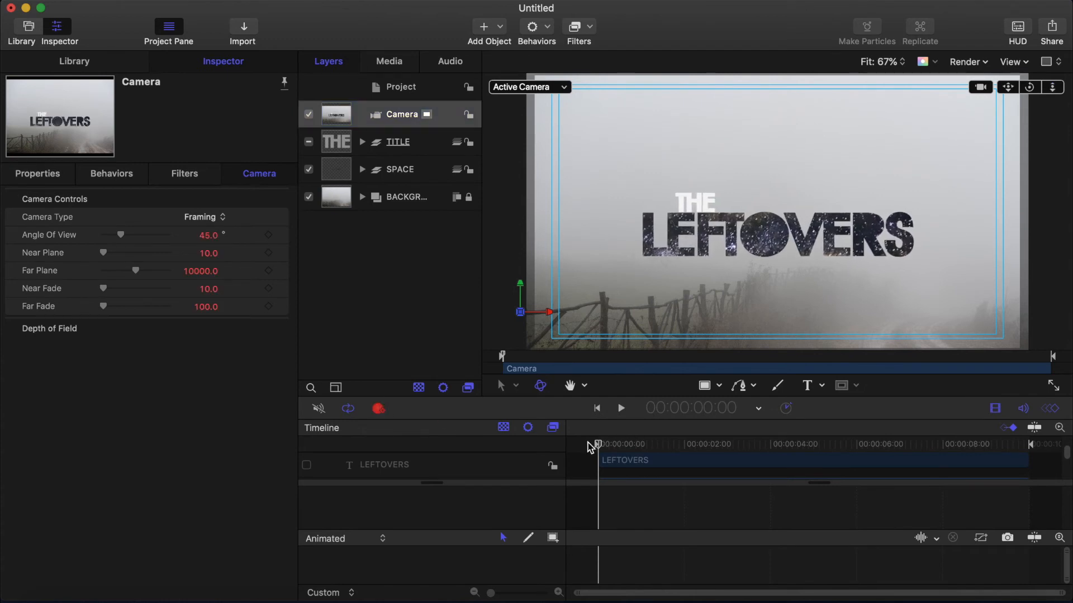
left_click_drag(599, 445, 814, 445)
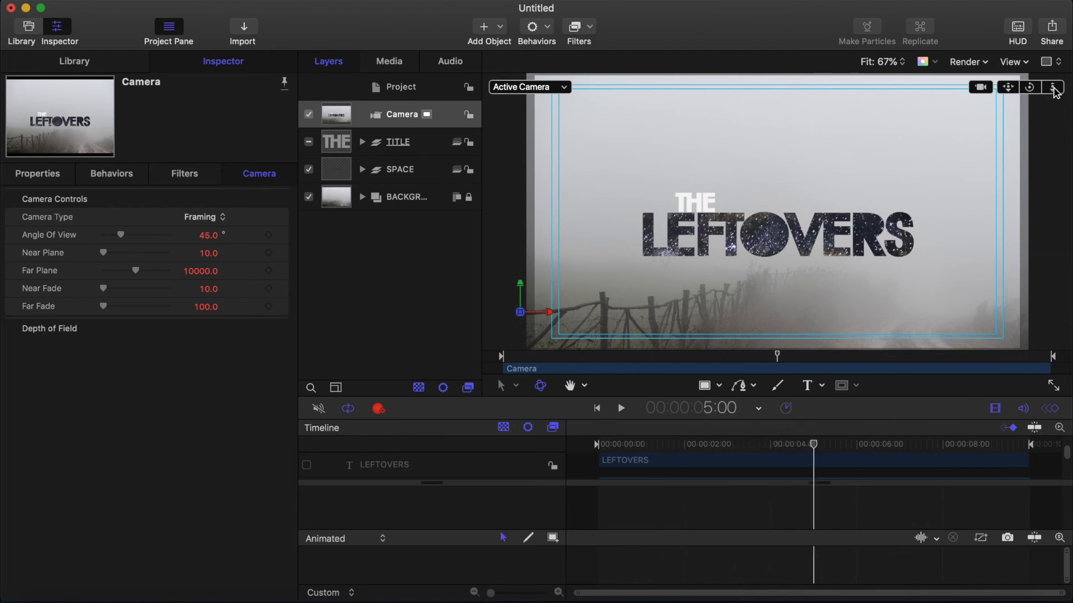
left_click_drag(1054, 92, 1054, 92)
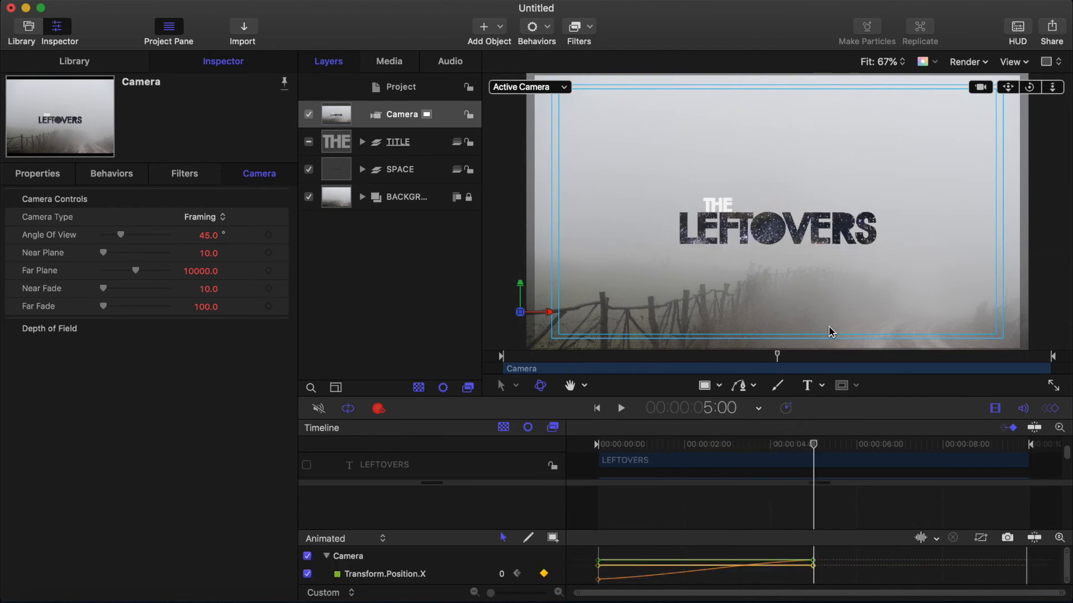
Step: Play back the camera animation from the start
left_click(596, 408)
left_click(622, 409)
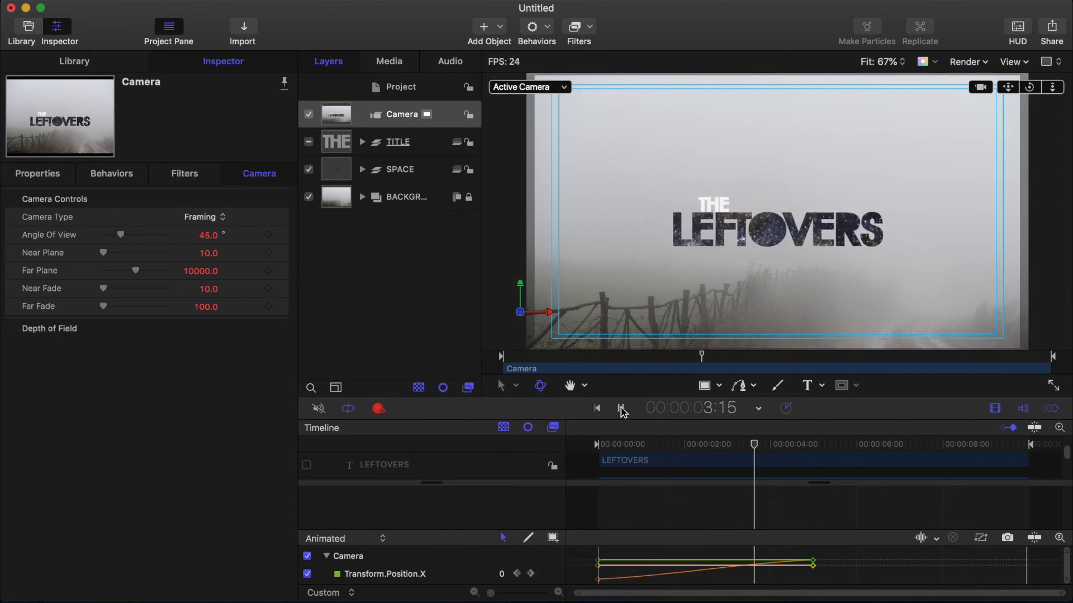
left_click(622, 410)
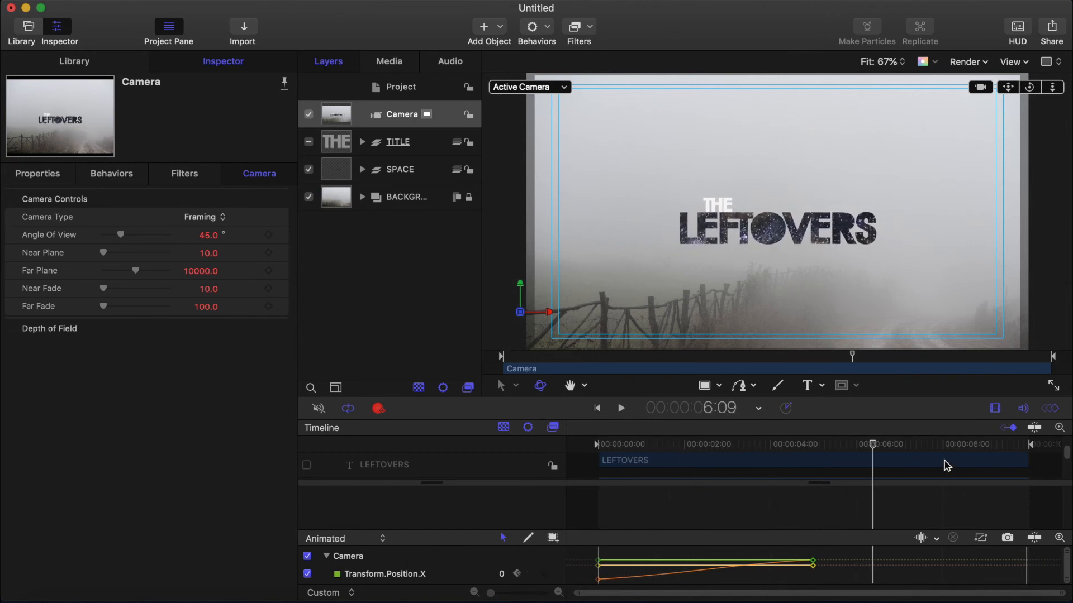
Step: Turn off recording and add a Z position keyframe to the Milky Way image at 5 seconds
left_click(869, 445)
left_click_drag(869, 446, 816, 449)
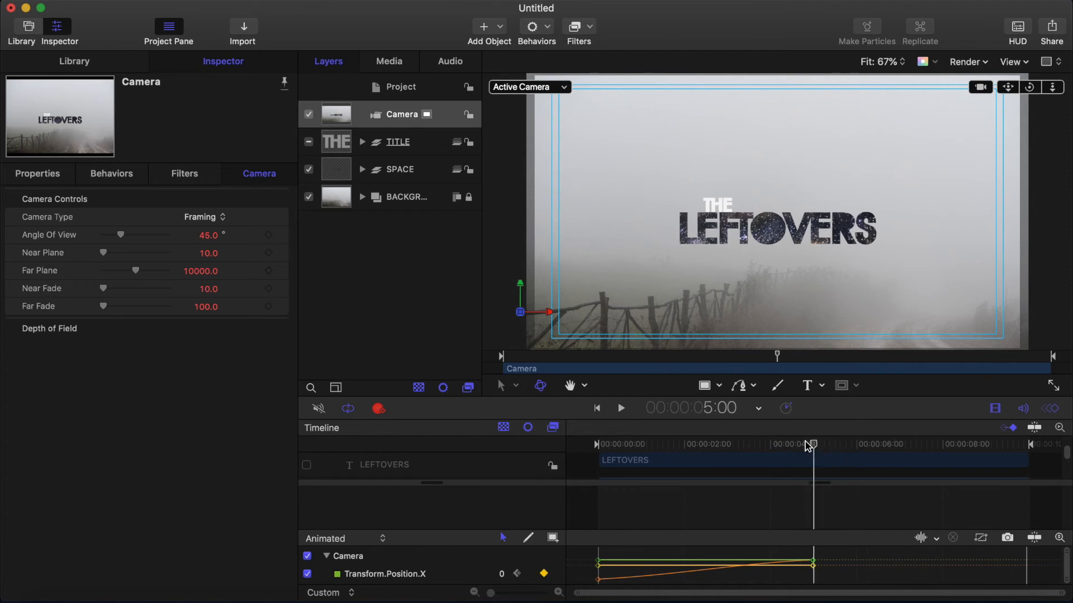
left_click(378, 408)
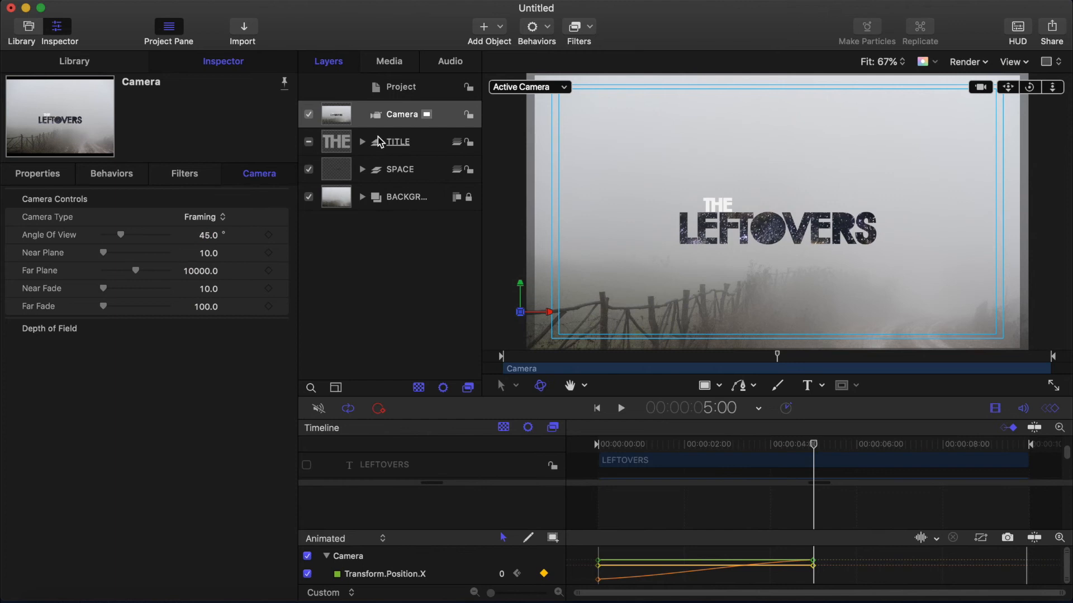
left_click(339, 169)
left_click(362, 169)
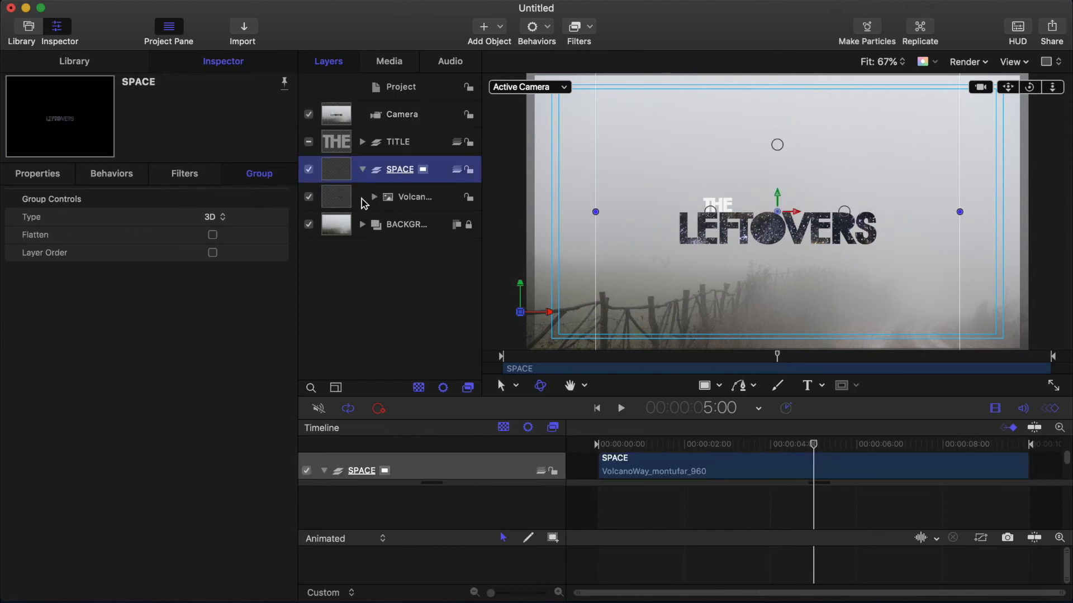
left_click(340, 199)
left_click(48, 174)
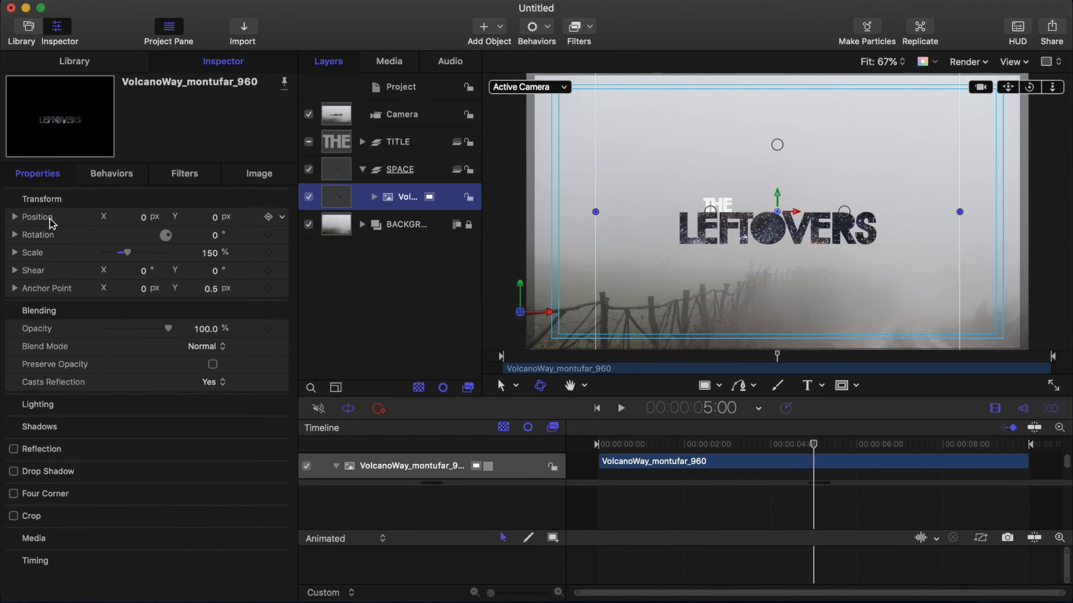
left_click(15, 216)
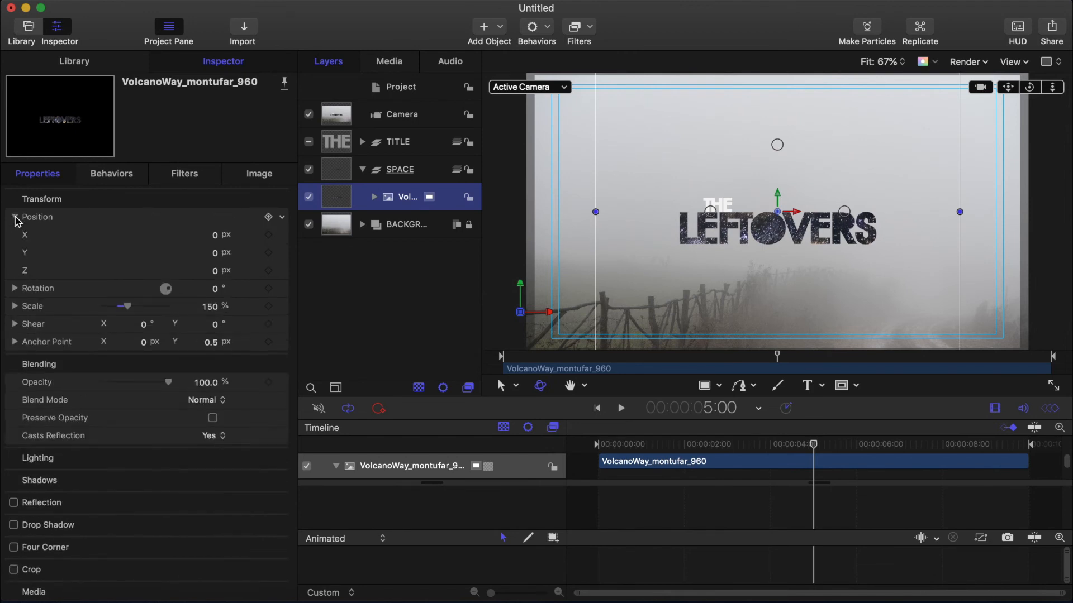
left_click(269, 273)
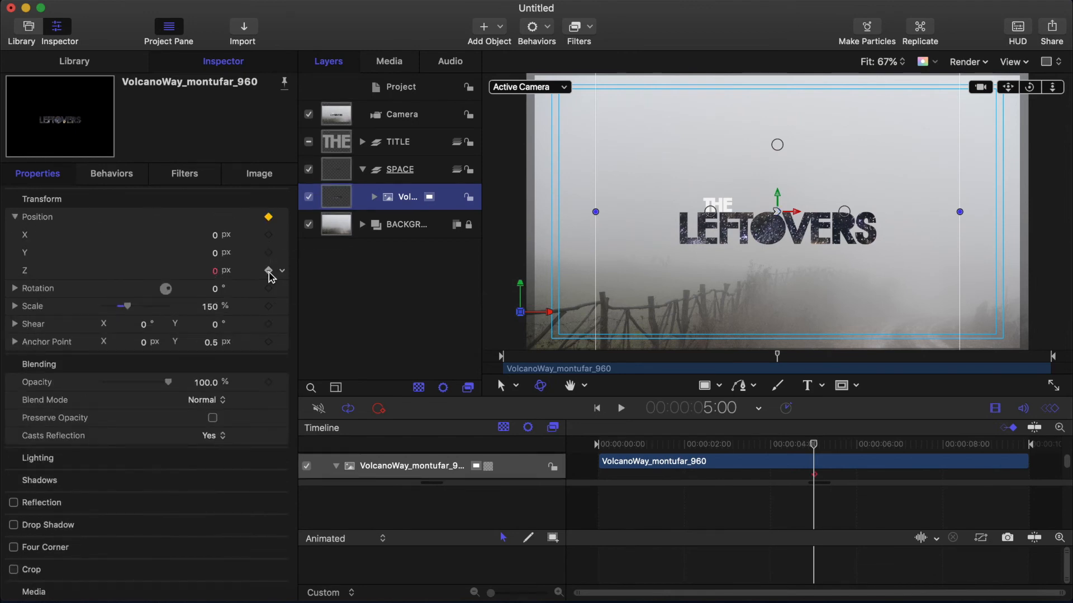
Step: Set the Milky Way image's Z position to -1670 px at the end of the timeline
left_click_drag(814, 445, 1028, 444)
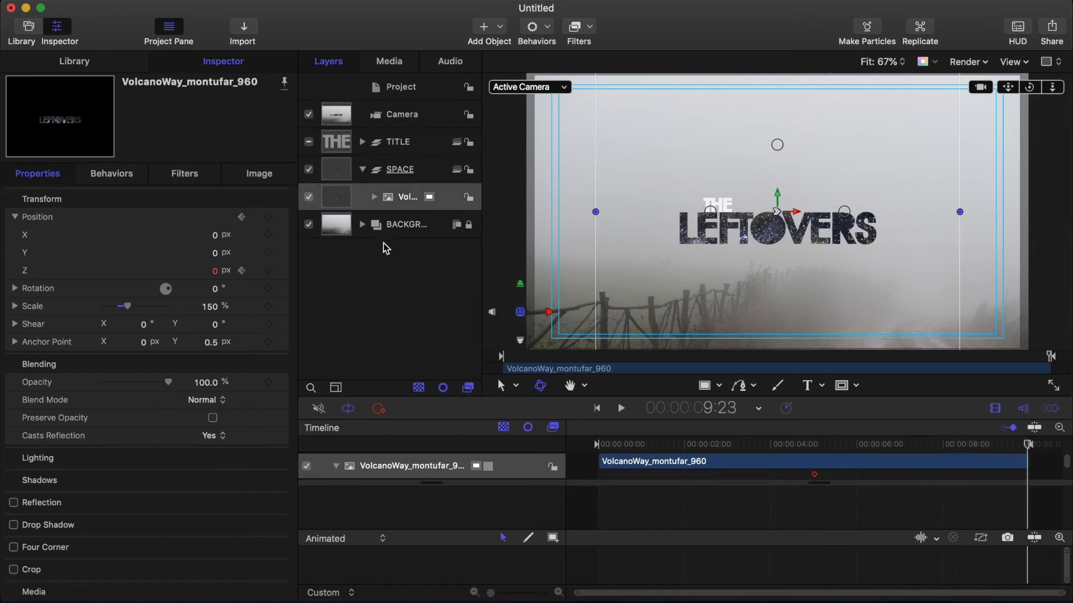
left_click_drag(215, 272, 215, 601)
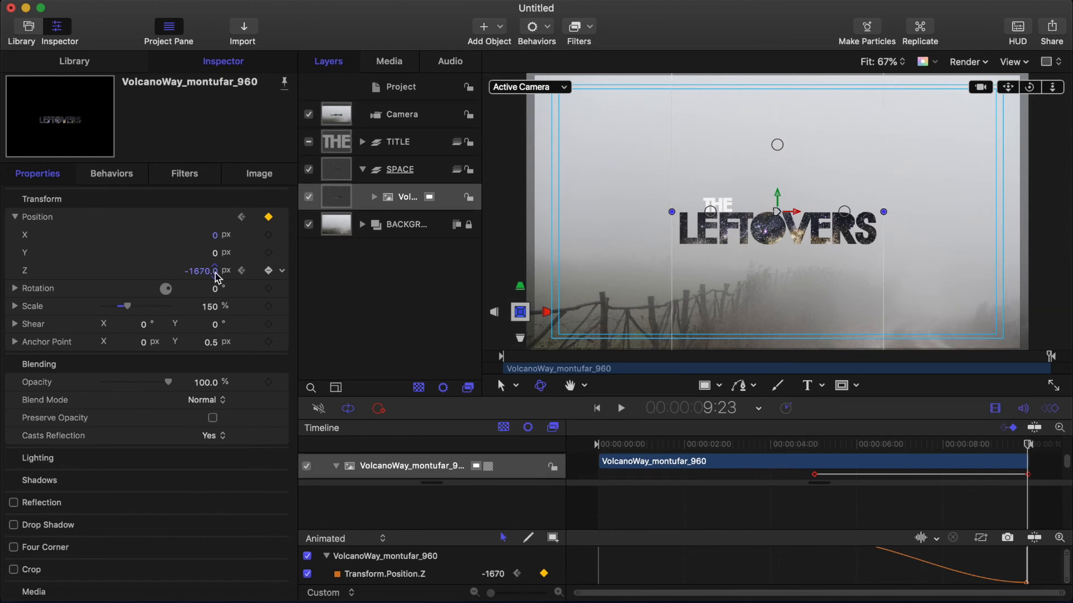
Step: Play the animation from the start to preview the Milky Way movement
left_click(597, 408)
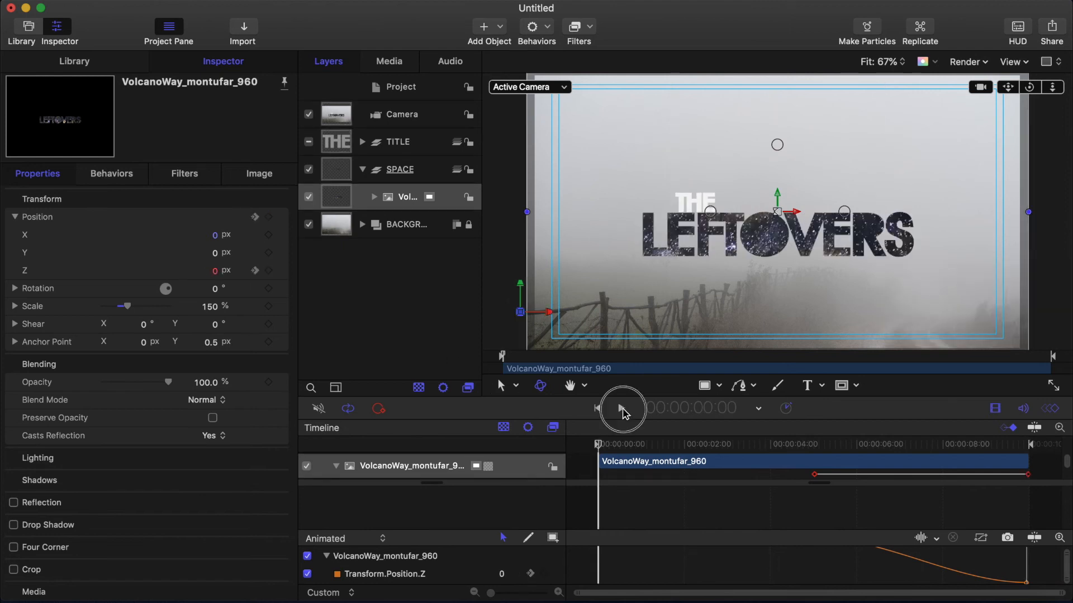
left_click(623, 409)
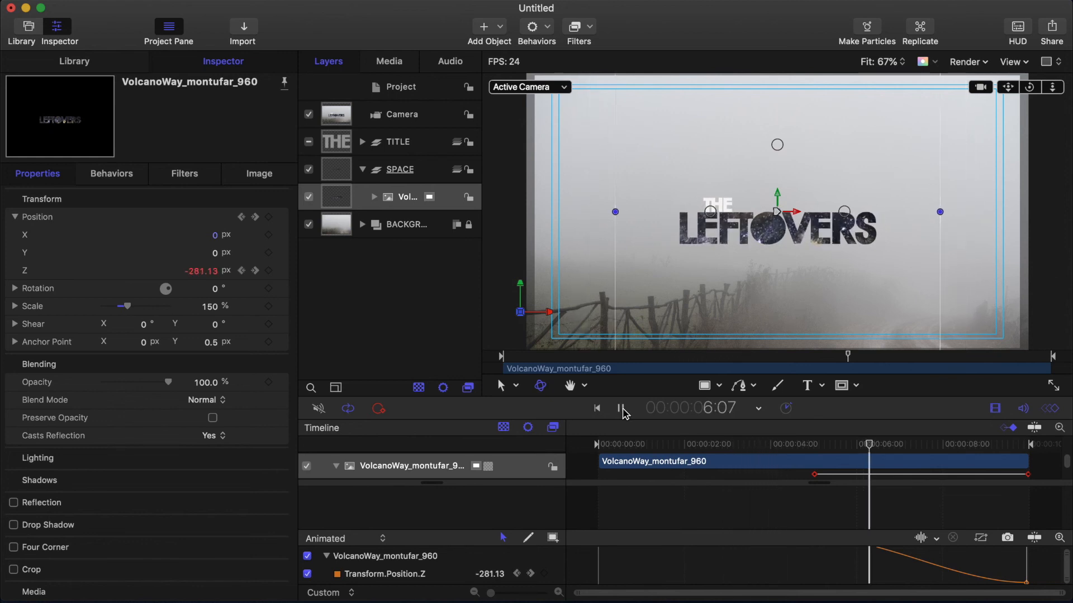
left_click(621, 409)
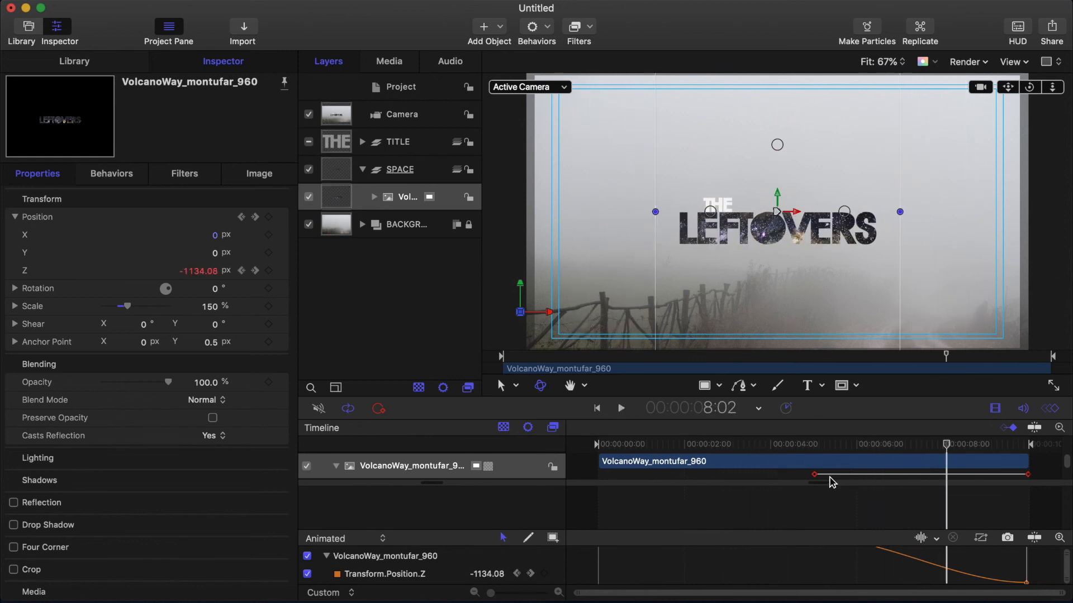
Step: Move the Milky Way's Z position keyframe from 5 seconds to the start of the timeline and preview the movement
left_click_drag(816, 478, 599, 480)
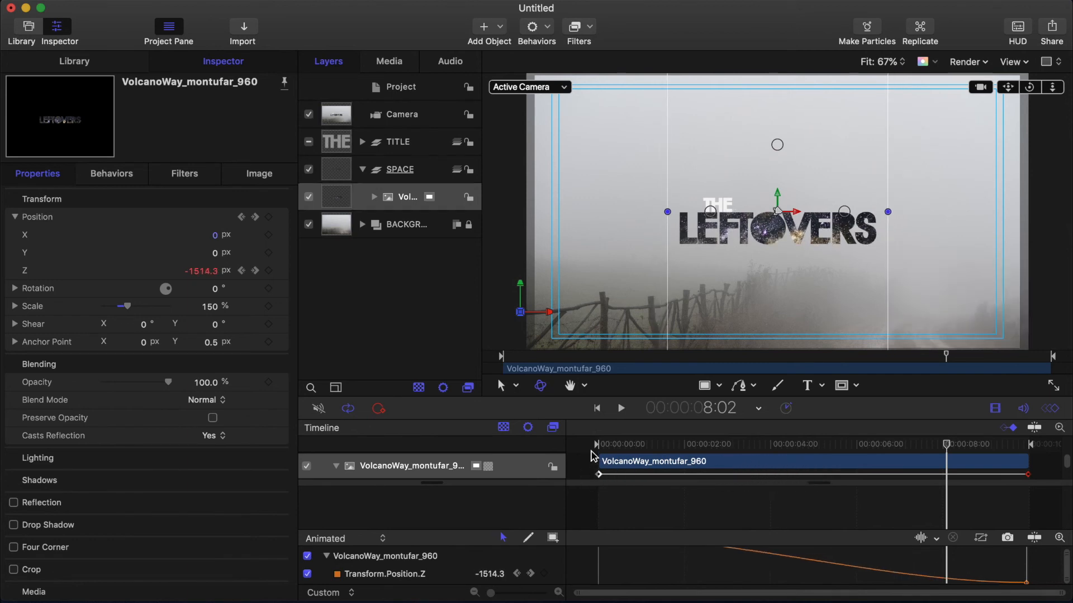
left_click(596, 408)
left_click(622, 408)
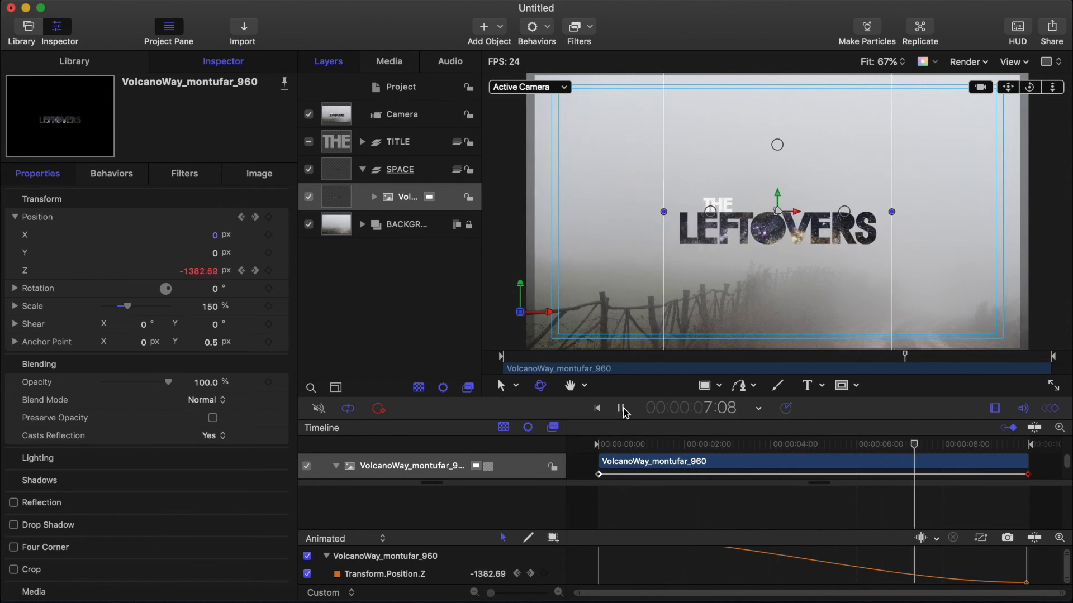
left_click(542, 355)
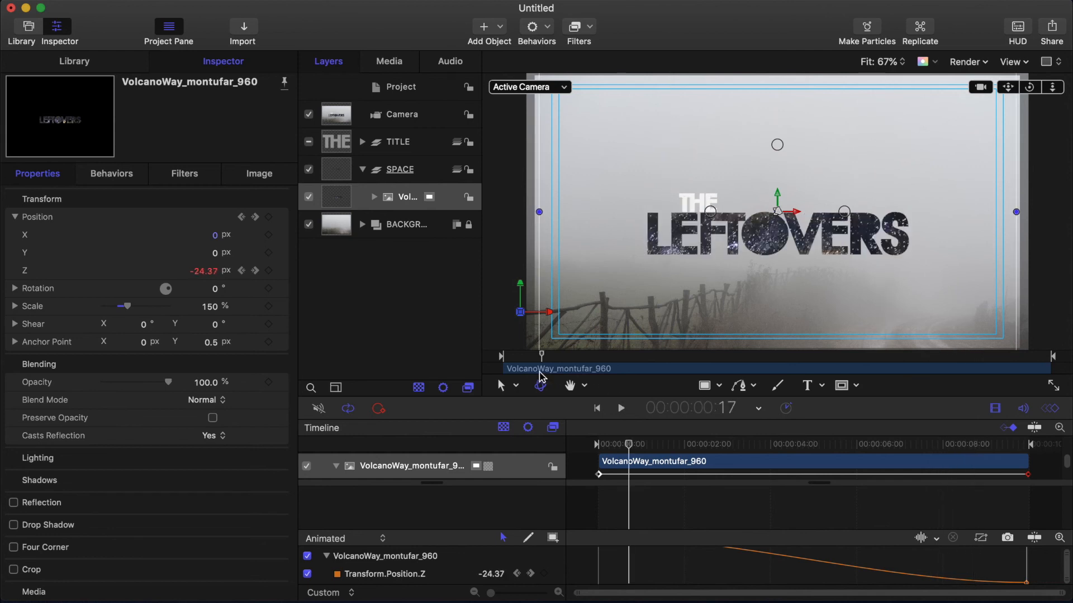
Step: Apply a Fade In/Fade Out behavior to the TITLE, SPACE and BACKGROUND groups together
left_click(537, 27)
mouse_move(562, 58)
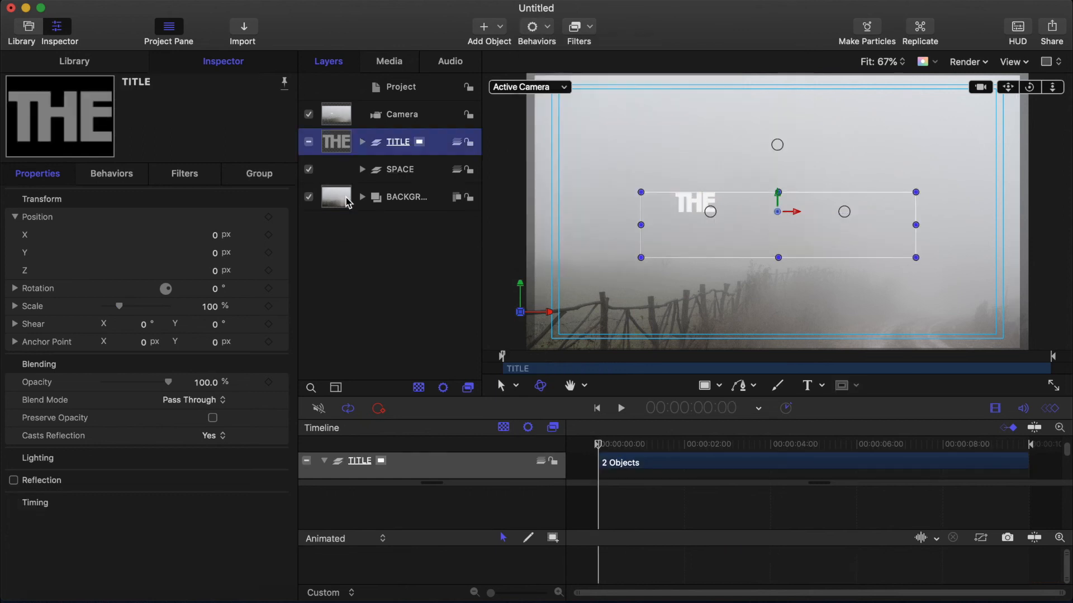
left_click(391, 197, "shift")
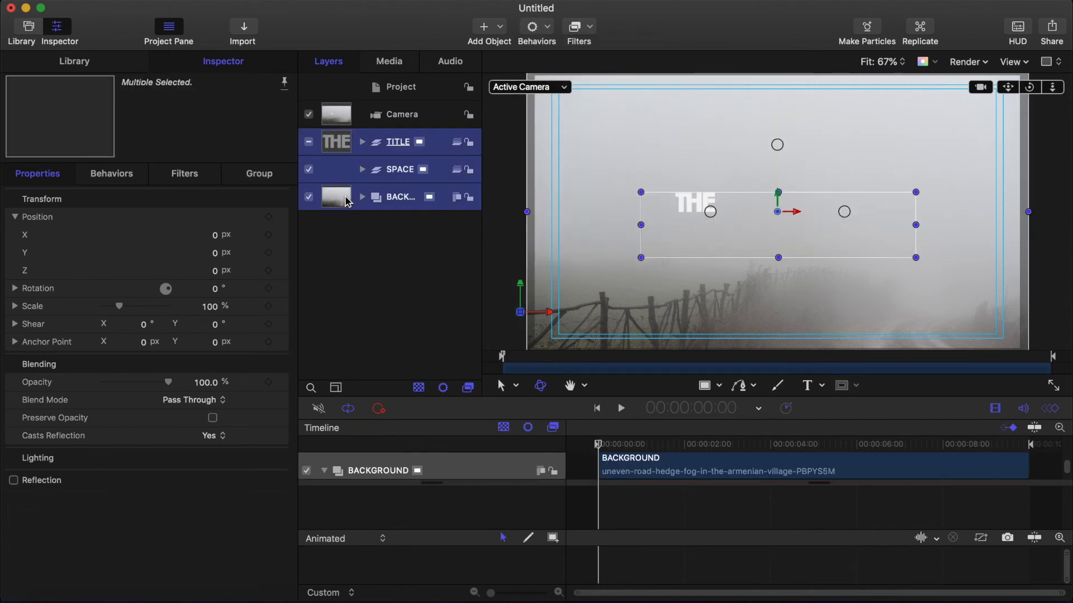
left_click(550, 28)
mouse_move(563, 59)
left_click(685, 73)
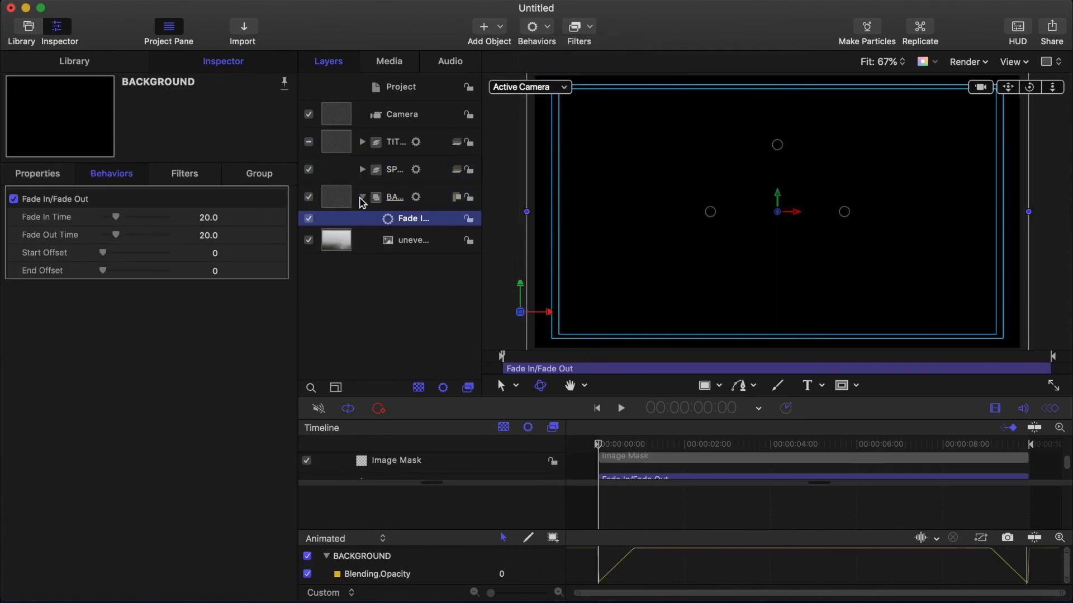
Step: Set the Fade In Time of all three Fade In/Fade Out behaviors to 10, then play the animation
left_click(362, 196)
left_click(362, 196)
left_click(362, 170)
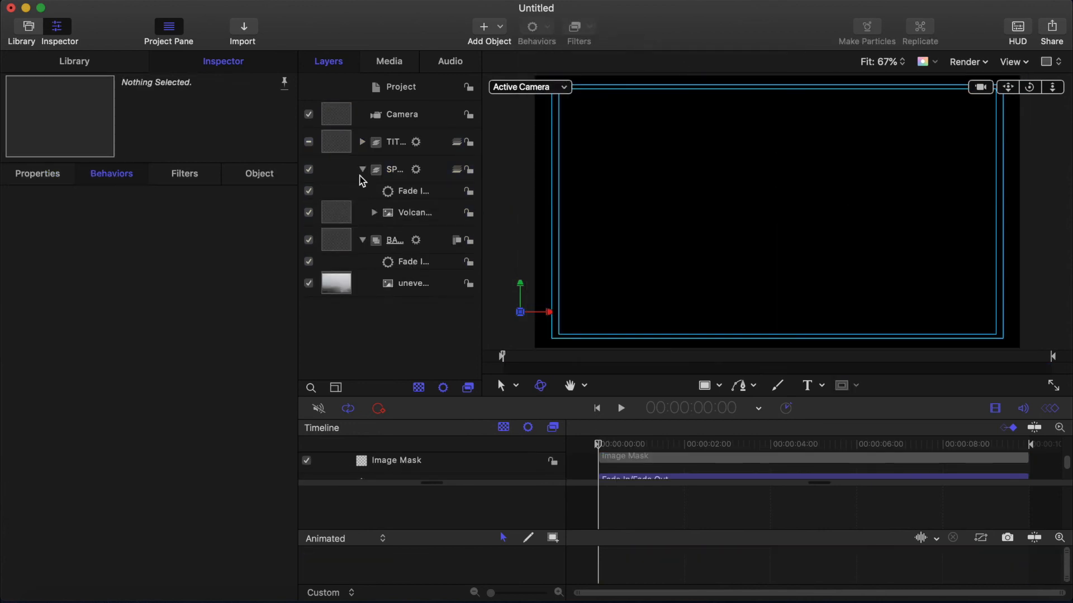
left_click(362, 142)
left_click(413, 333)
left_click(413, 261, "super")
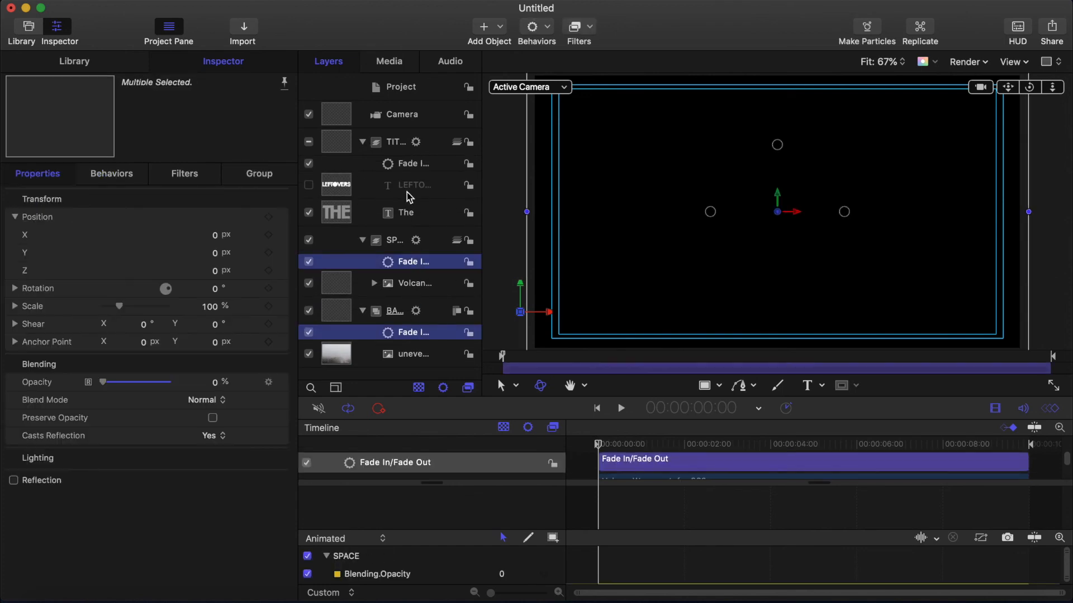
left_click(413, 163, "super")
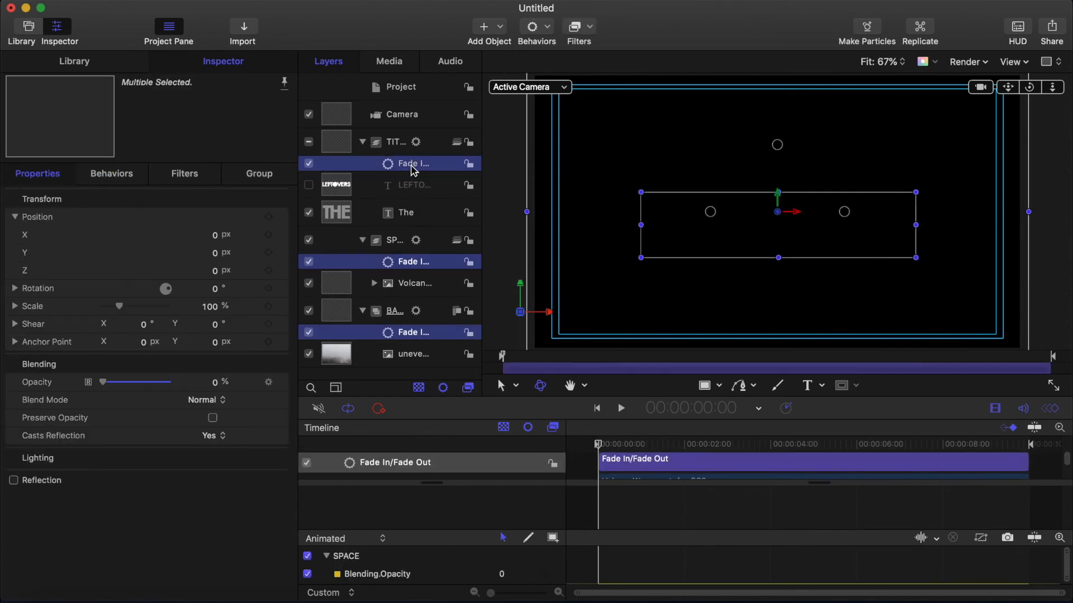
left_click(206, 218)
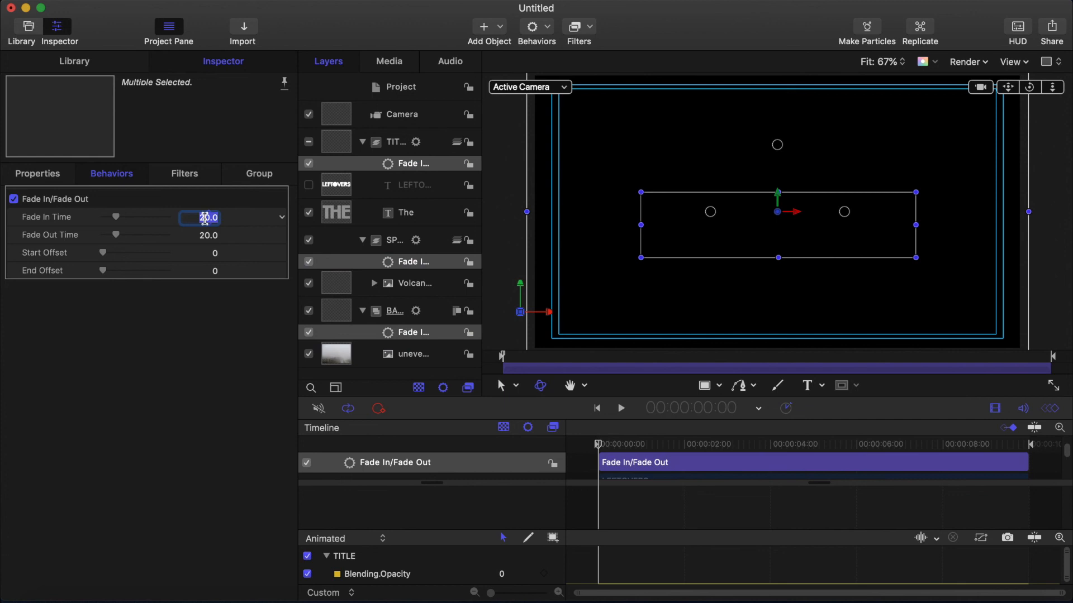
type("10")
key("Return")
key("super+shift+a")
left_click(622, 409)
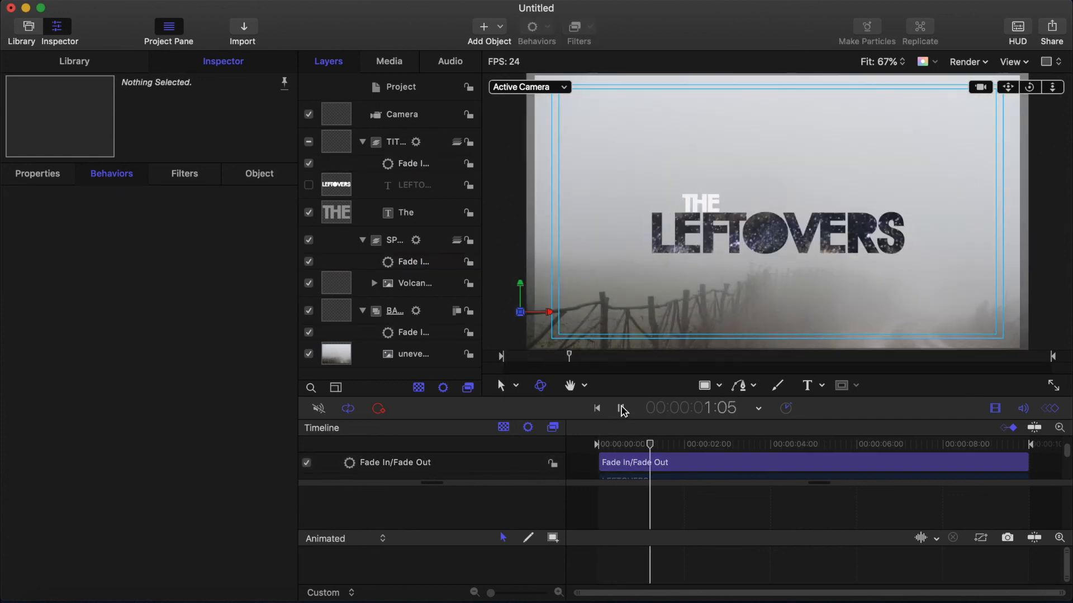